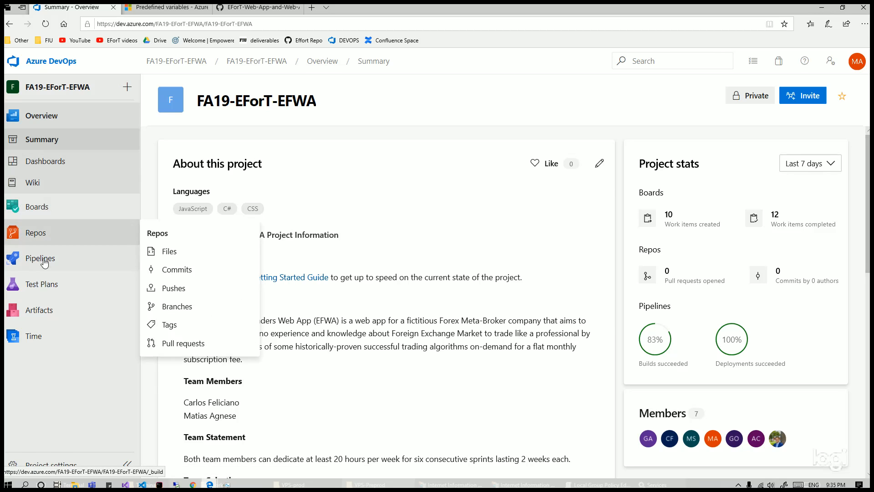
Step: Switch to GitHub and open the EForT-Forex-Data-Folder-MQL5 repository from the FloridaInternationalUniversity organization
click(257, 8)
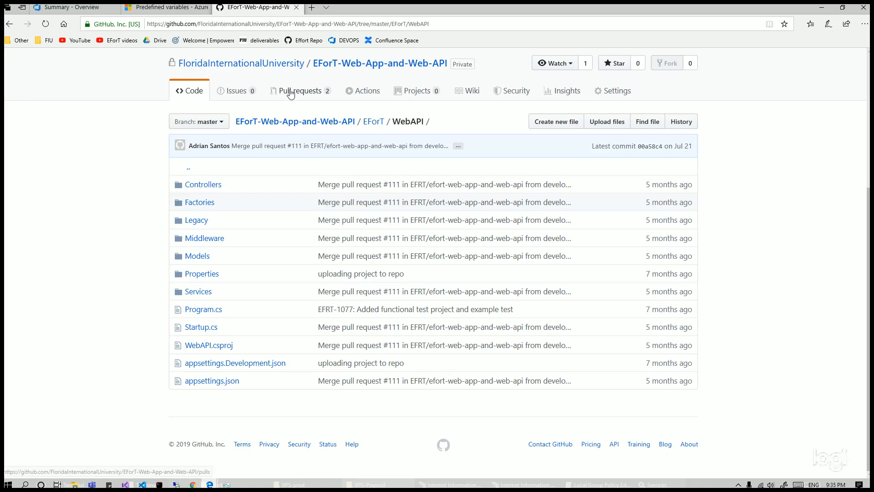
click(273, 64)
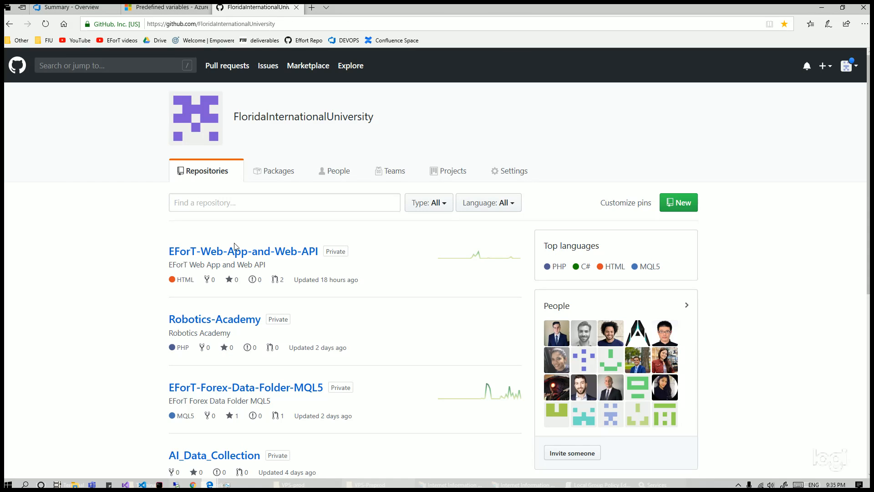
scroll(217, 259, down, 4)
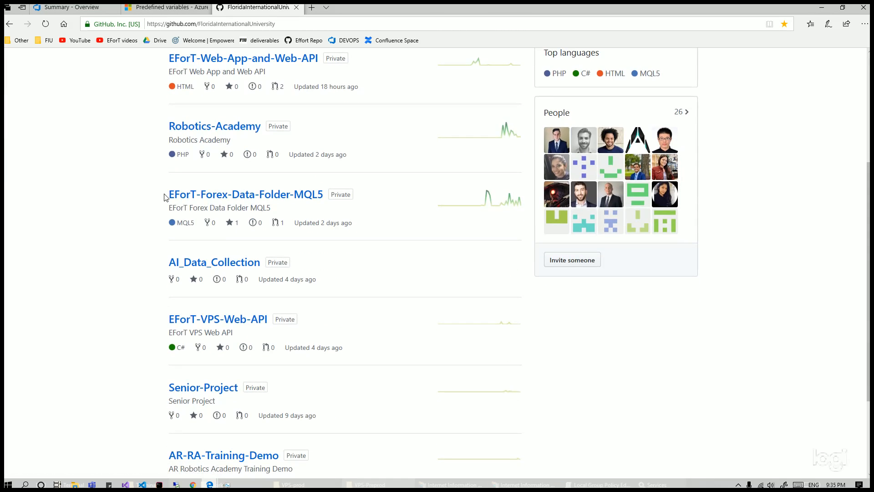
drag(164, 195, 324, 198)
click(114, 182)
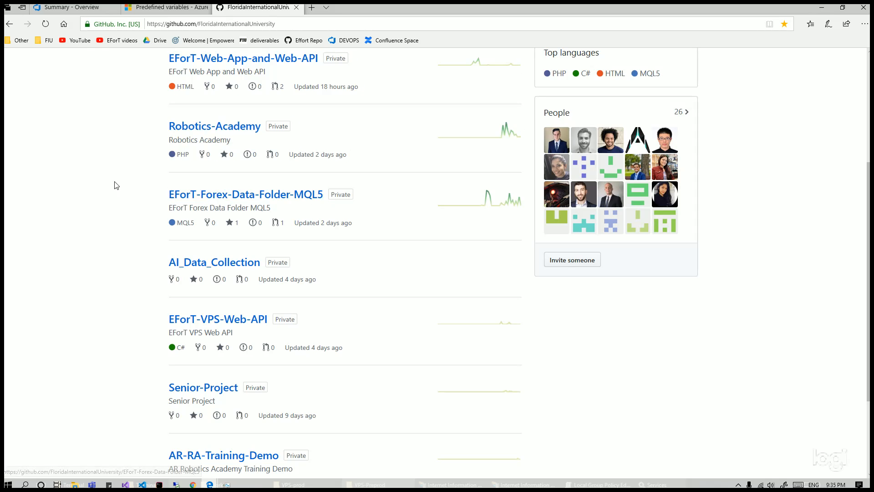
click(216, 197)
Step: Look over the repository's main page and view its list of branches without switching away from master
scroll(273, 255, down, 4)
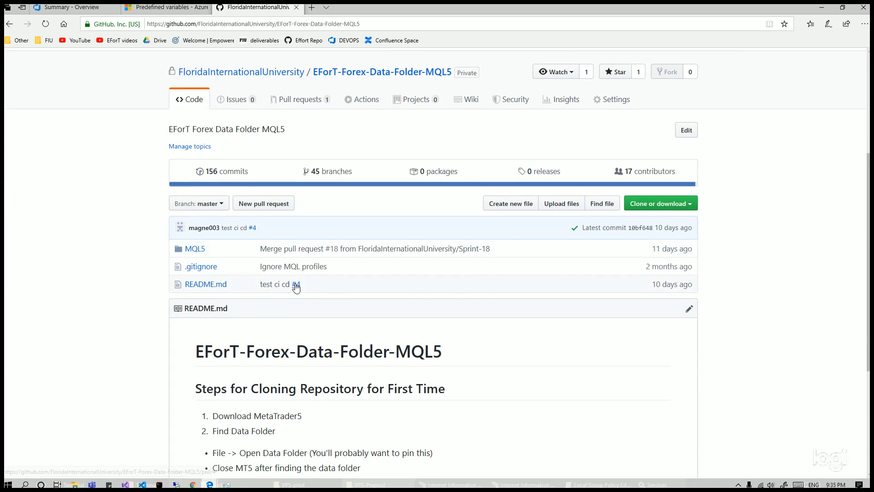
scroll(296, 286, up, 1)
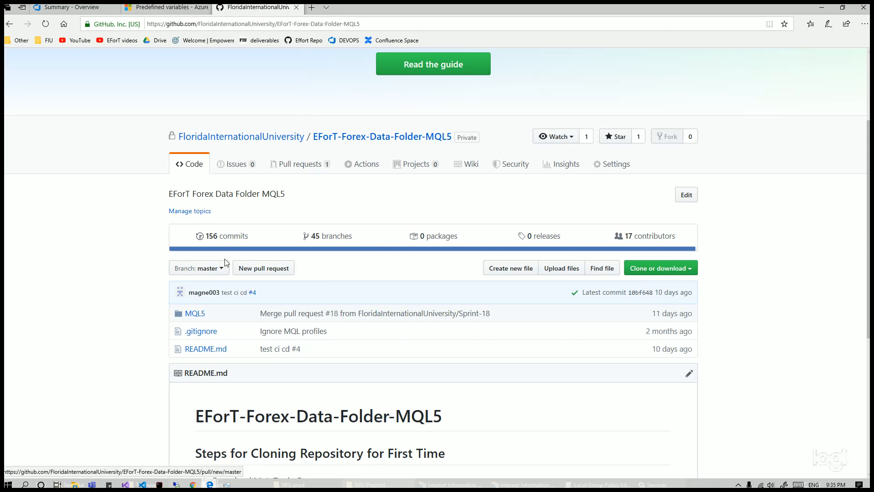
click(217, 270)
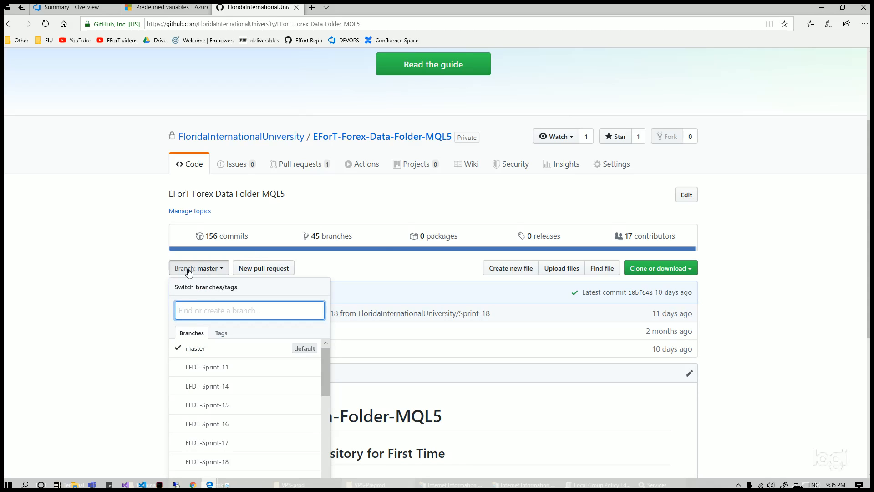
click(136, 258)
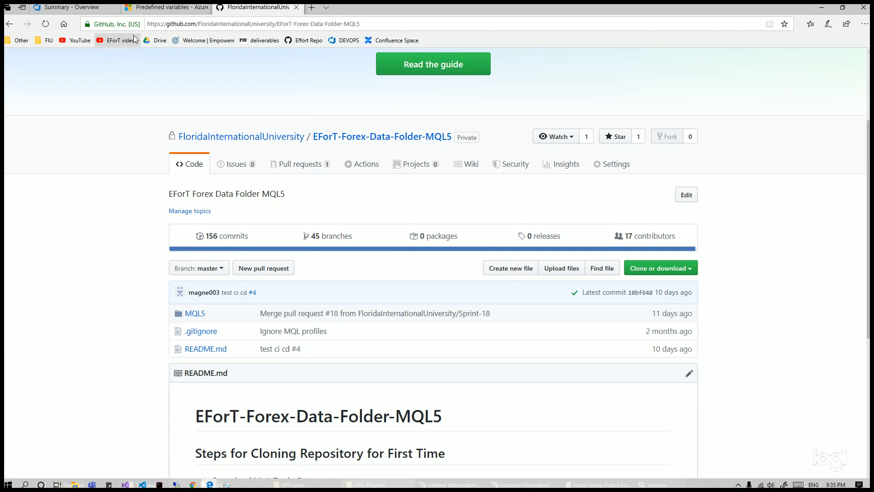
Step: Switch to Azure DevOps and open the Update Forex Data Folders build pipeline for editing
click(85, 8)
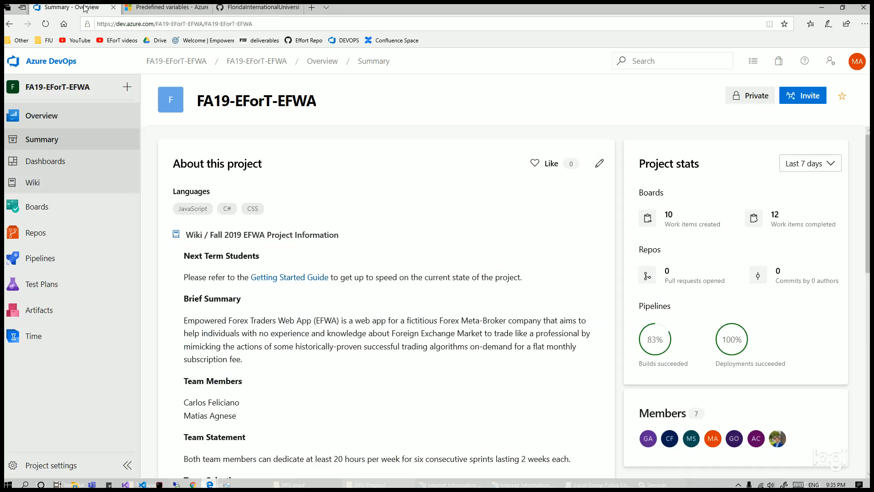
click(40, 257)
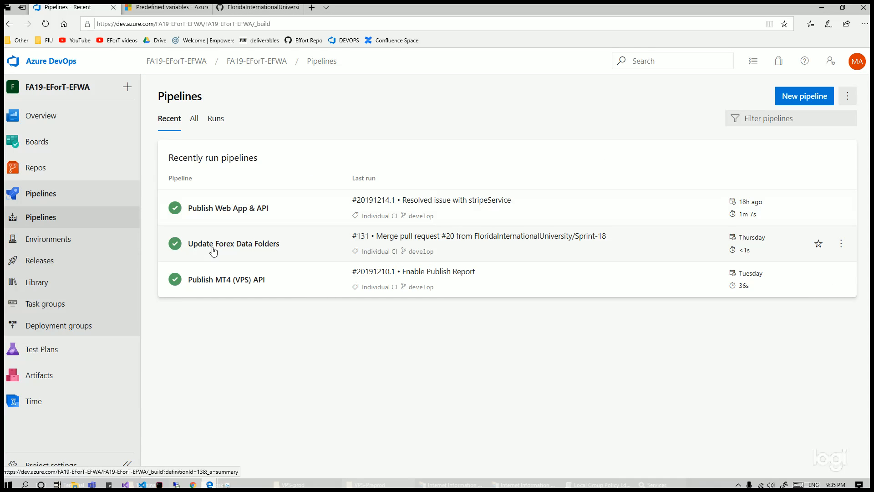
click(253, 249)
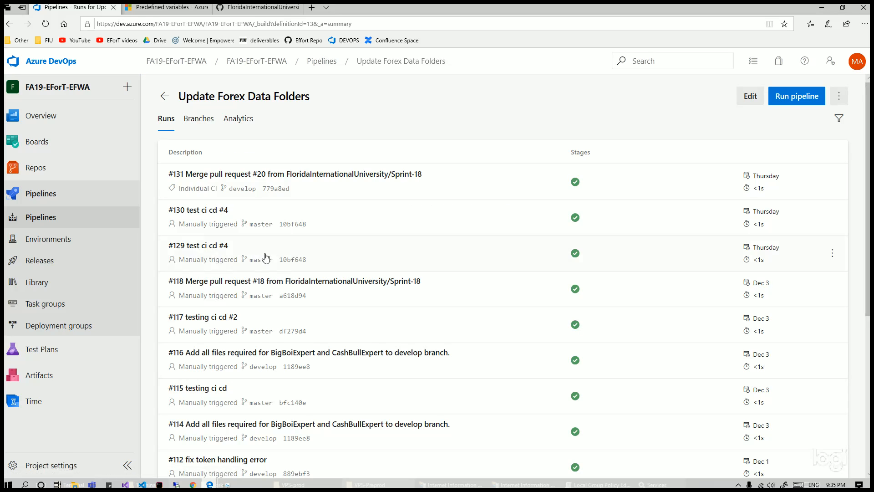
click(753, 95)
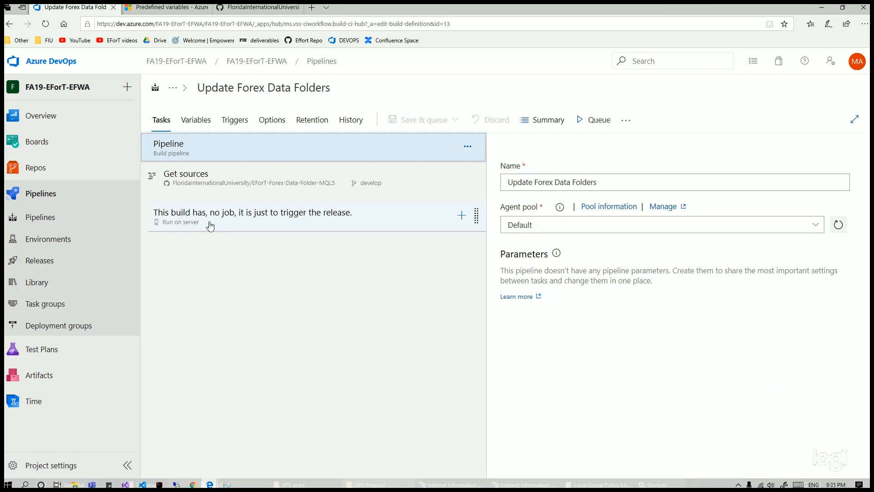
Step: Switch to the GitHub repository, view the contents of its MQL5 folder, and return to the repository's main page
click(245, 6)
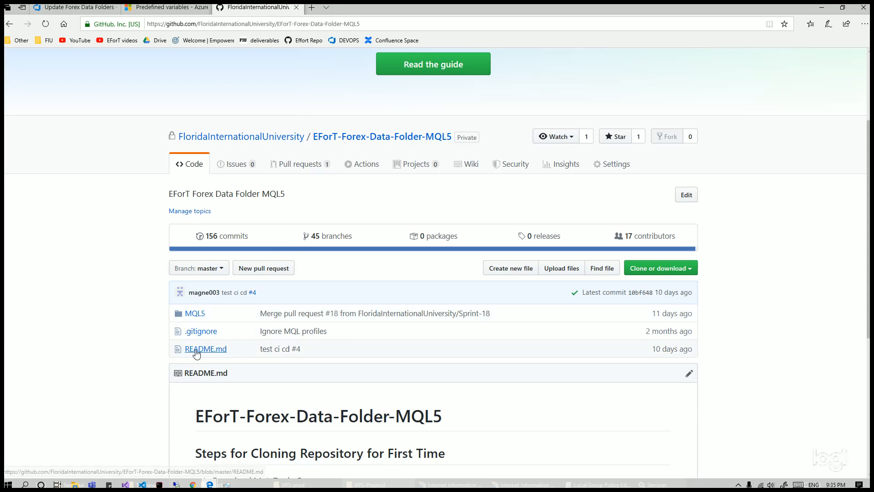
click(193, 313)
scroll(238, 396, down, 3)
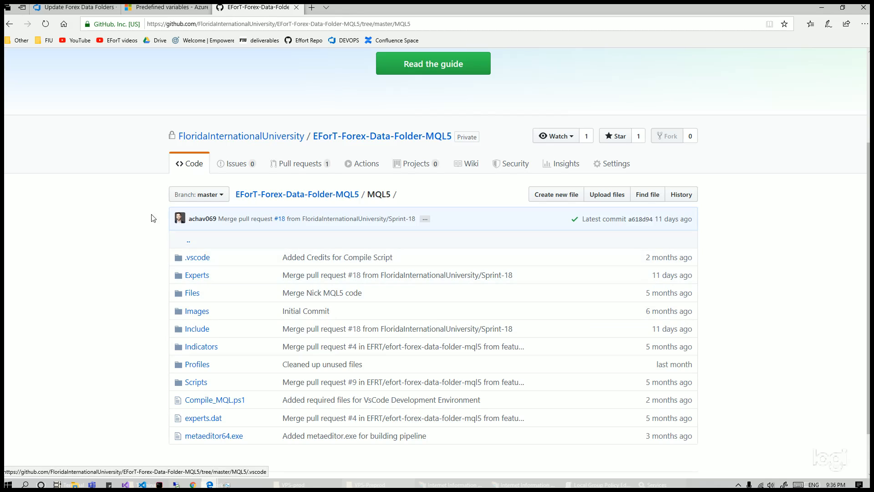
click(9, 24)
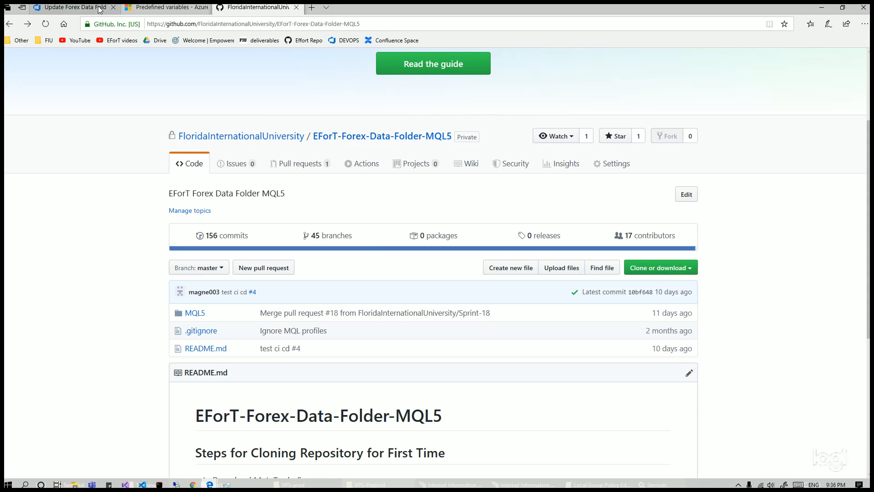
Step: Switch to Azure DevOps and show all release pipelines with the Production and Staging folders expanded
click(78, 7)
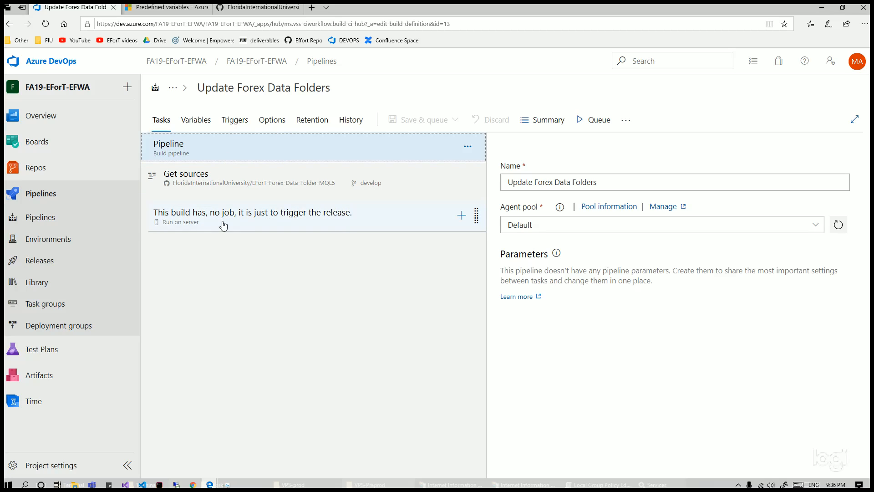
click(48, 262)
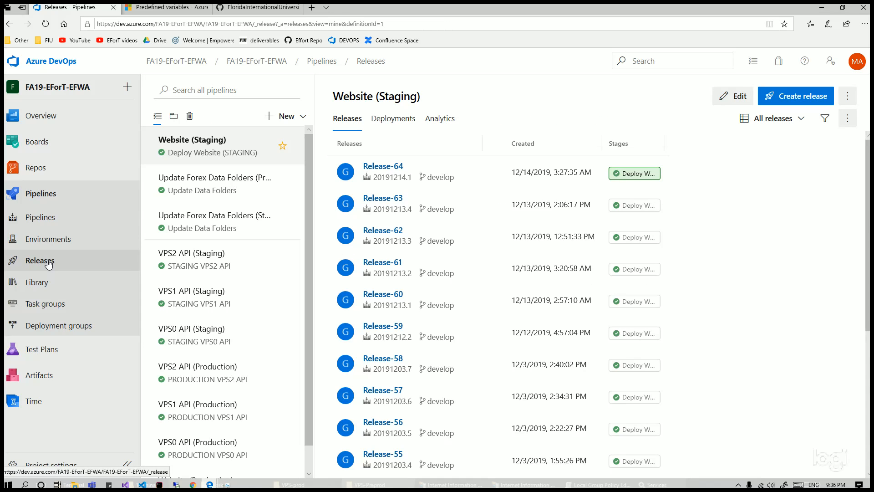
click(174, 116)
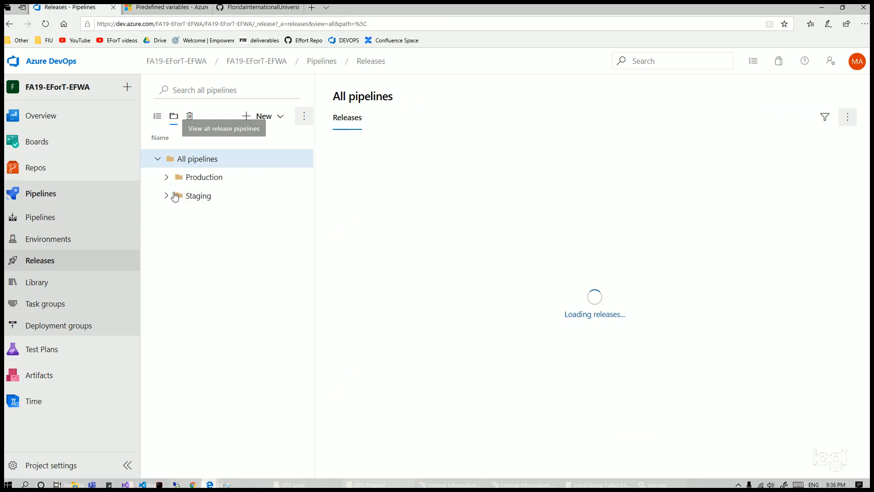
click(174, 196)
click(166, 178)
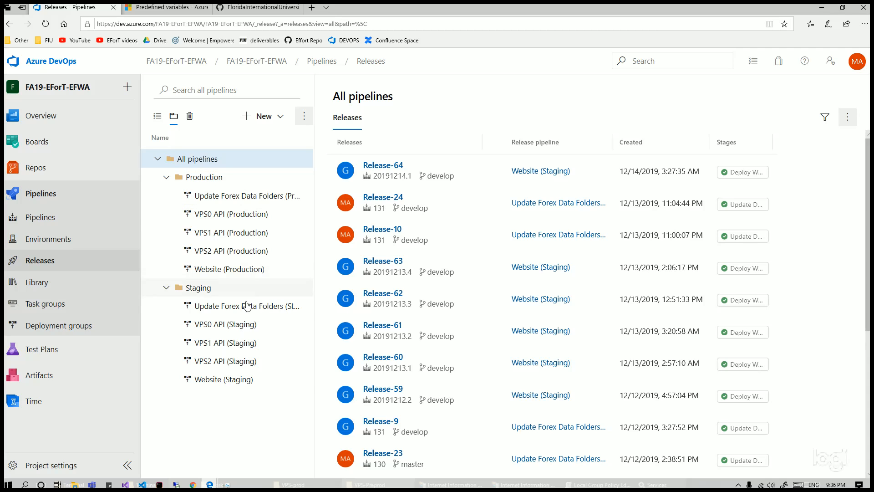
Step: Open the Update Forex Data Folders (Staging) release pipeline for editing and show the artifact's continuous deployment trigger
click(236, 311)
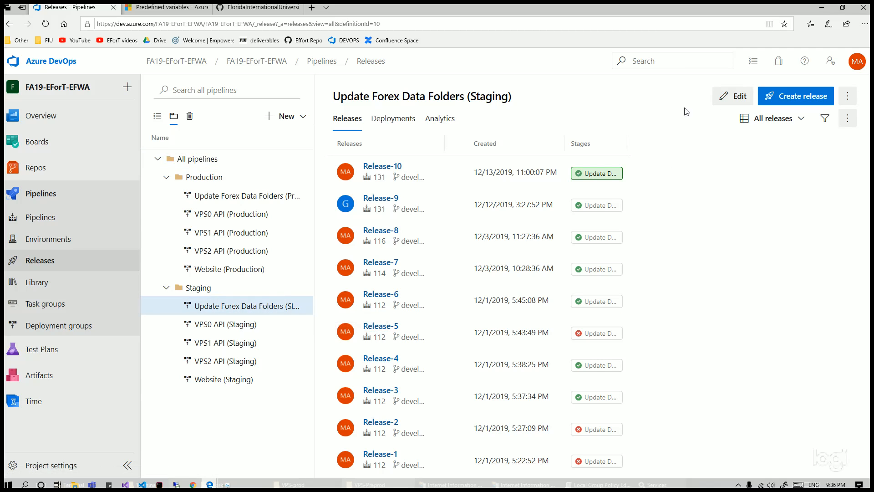
click(733, 96)
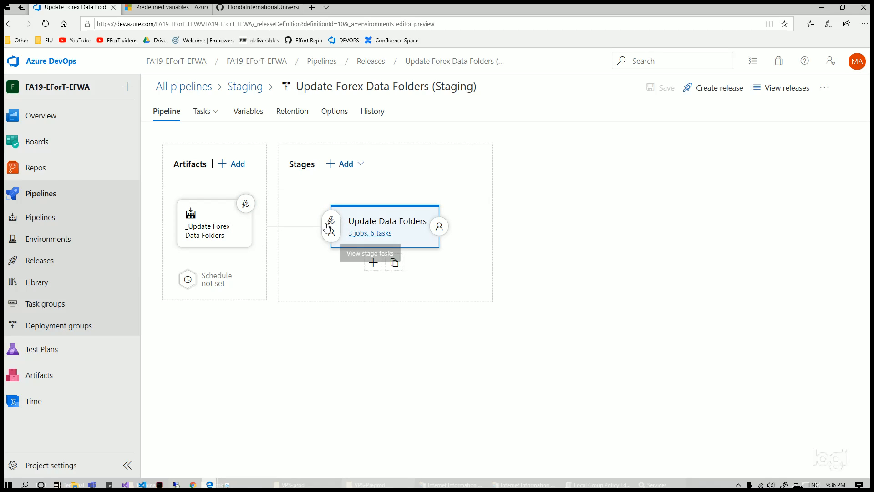
click(245, 204)
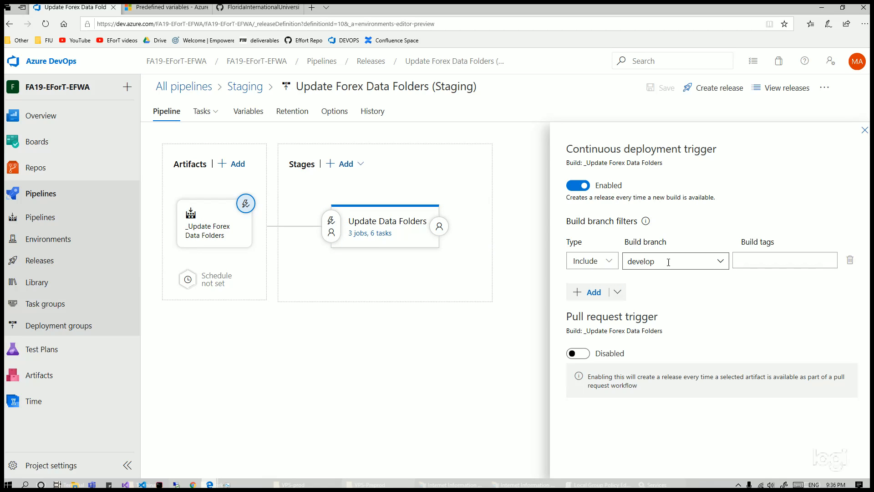
Step: Examine the Update Data Folders stage's VPS0, VPS1 and VPS2 agent job demands and VPS0's Install SSH key task
click(368, 233)
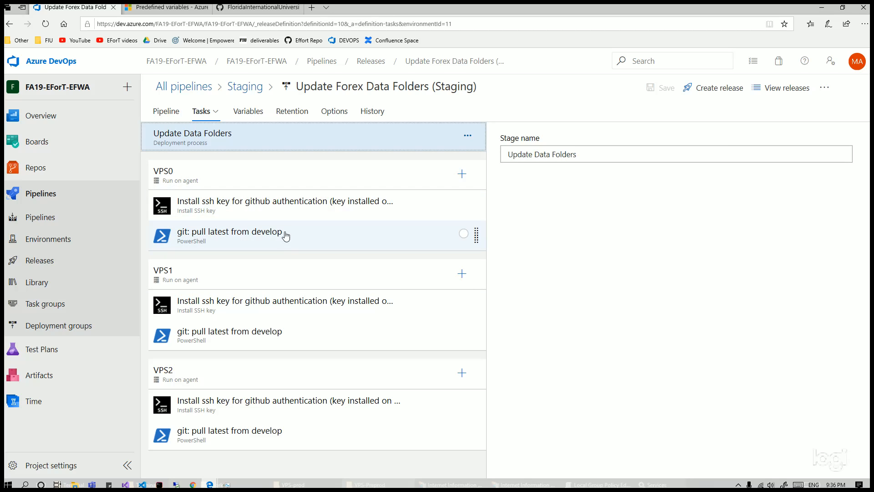
click(193, 177)
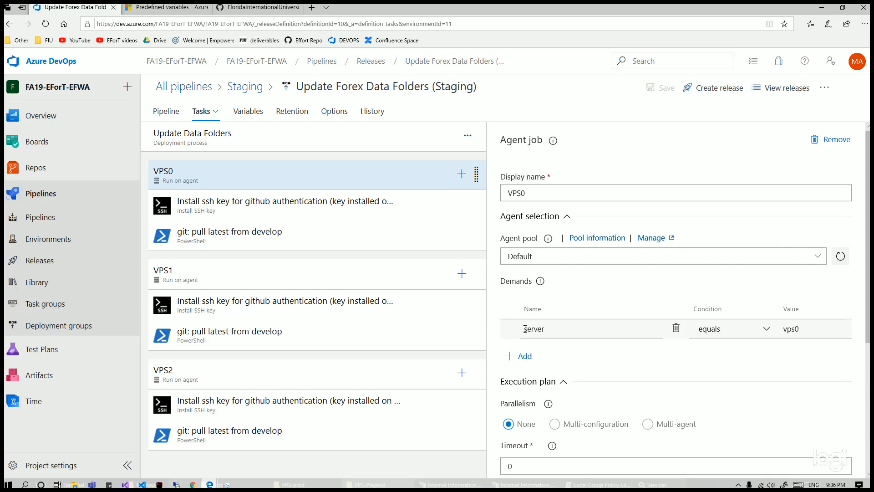
click(278, 281)
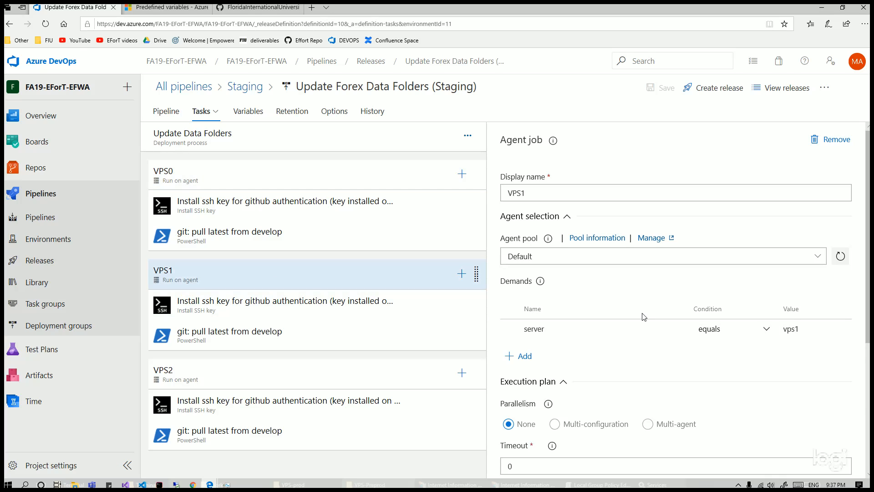
click(314, 382)
click(798, 331)
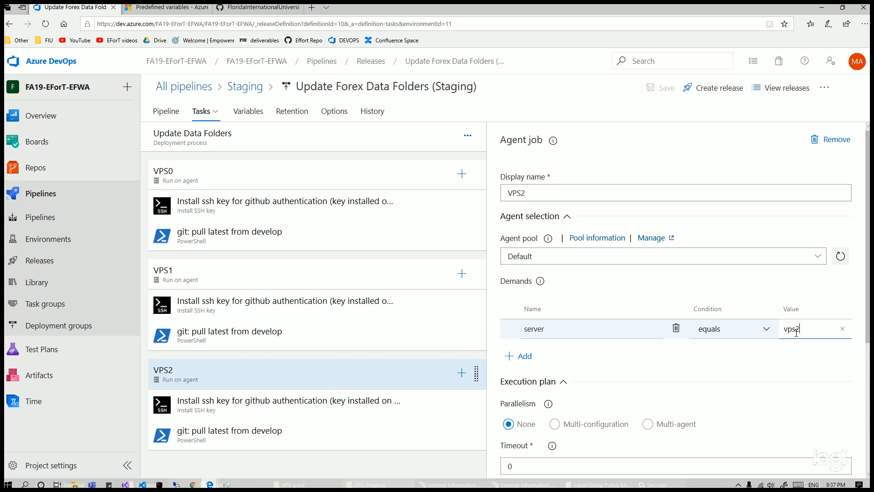
click(224, 208)
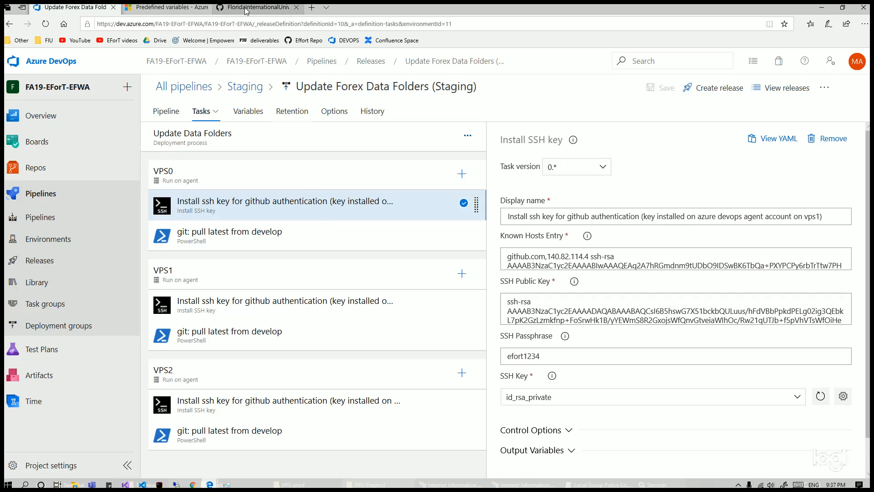
Step: Switch to GitHub and review the deploy keys in the EForT-Forex-Data-Folder-MQL5 repository's settings, highlighting the Azure Agent ssh key's location
click(258, 7)
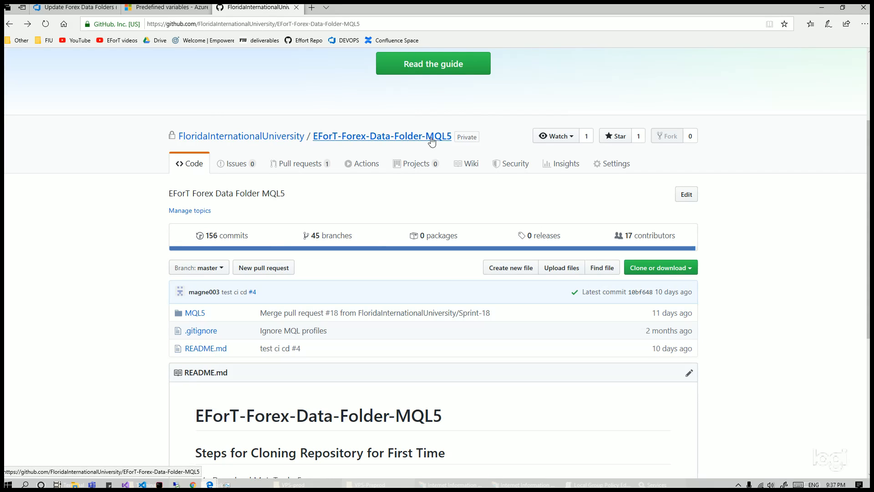
click(616, 165)
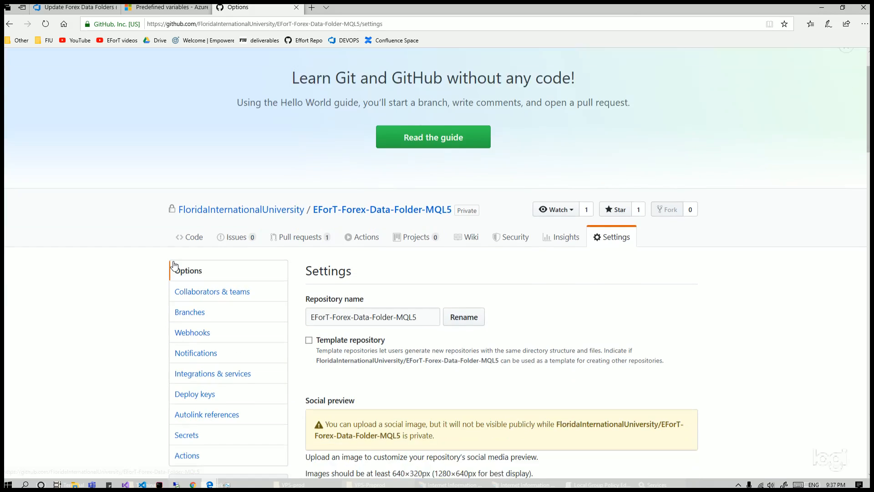
scroll(187, 296, down, 2)
click(197, 324)
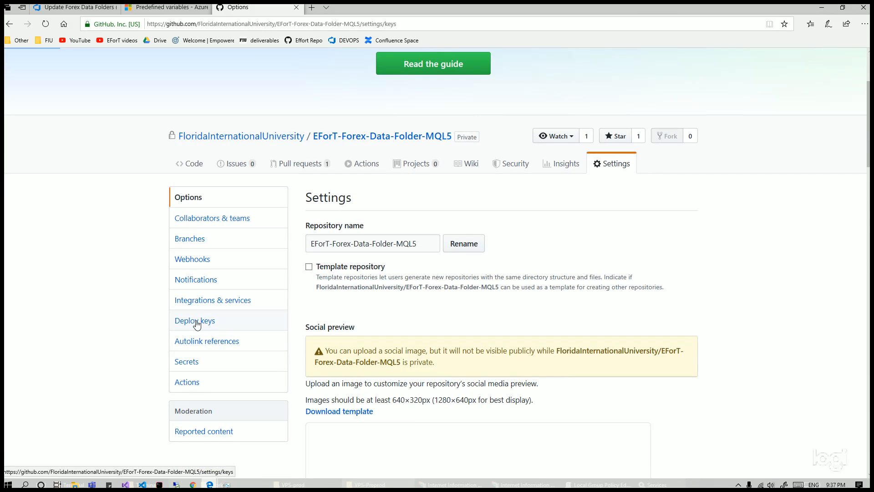
scroll(197, 324, down, 3)
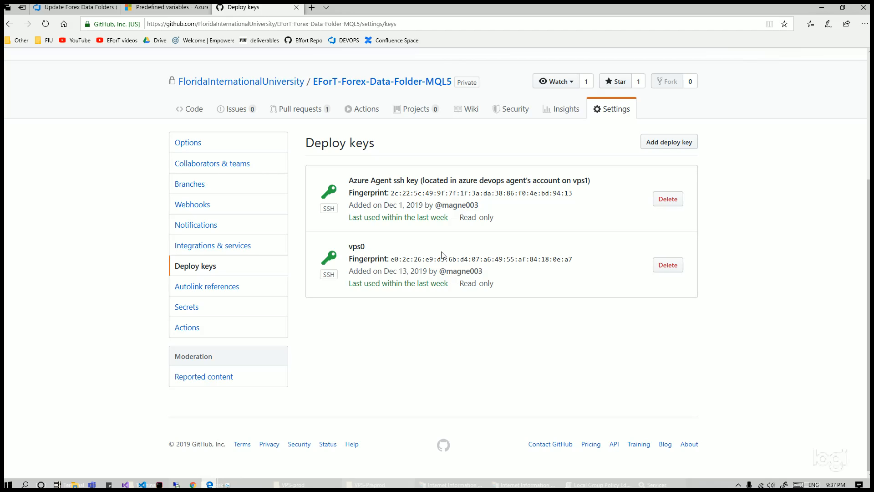
scroll(452, 230, up, 1)
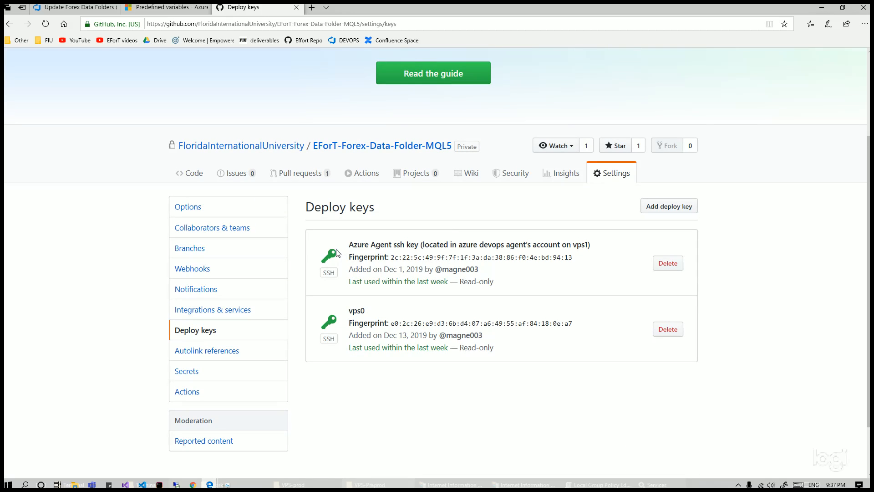
drag(359, 247, 573, 245)
click(425, 245)
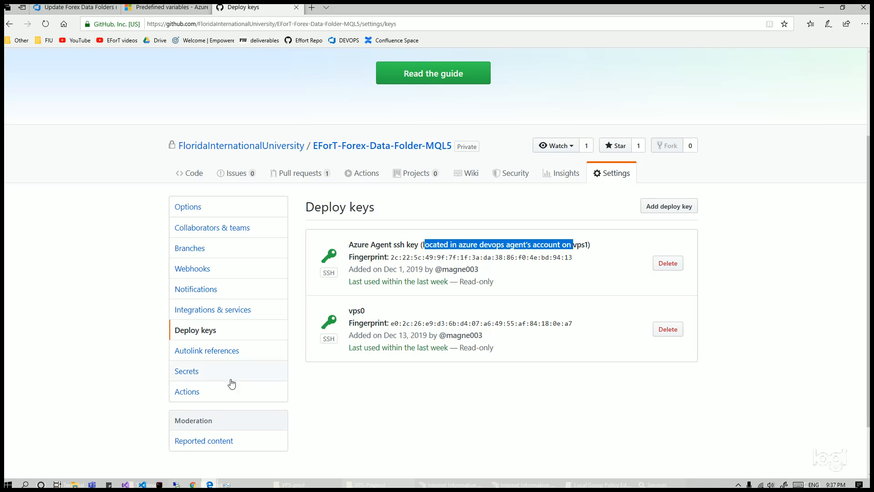
Step: Switch to the vps1 remote desktop and open a new File Explorer window
mouse_move(173, 479)
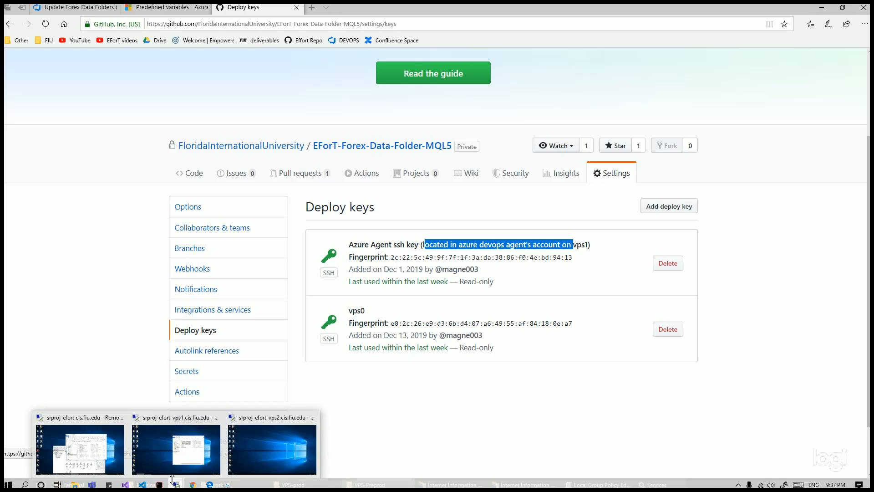
click(184, 432)
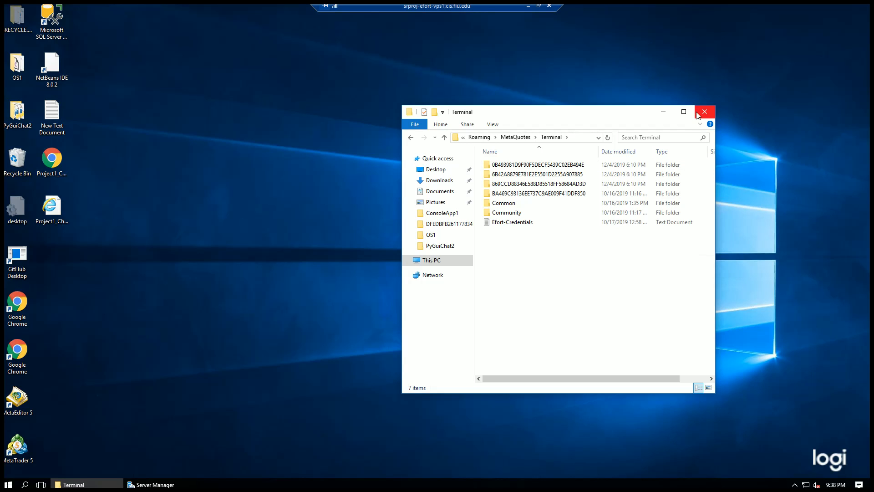
click(8, 485)
click(73, 484)
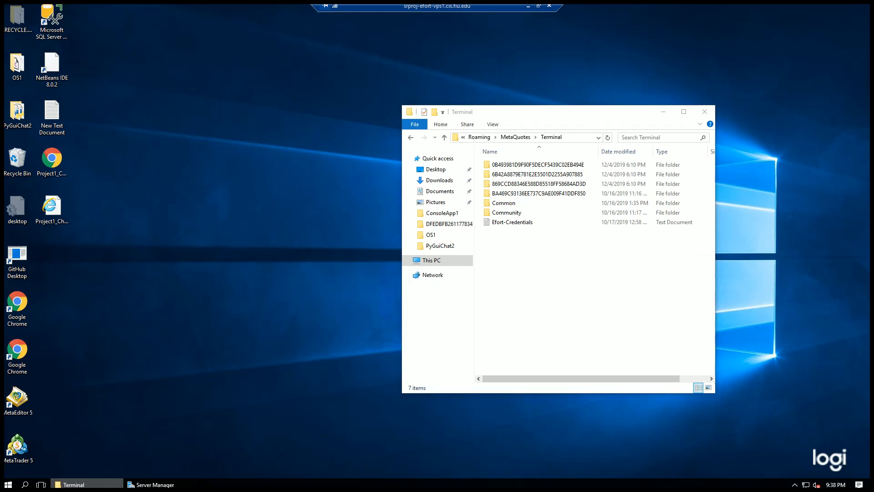
right_click(73, 484)
click(68, 438)
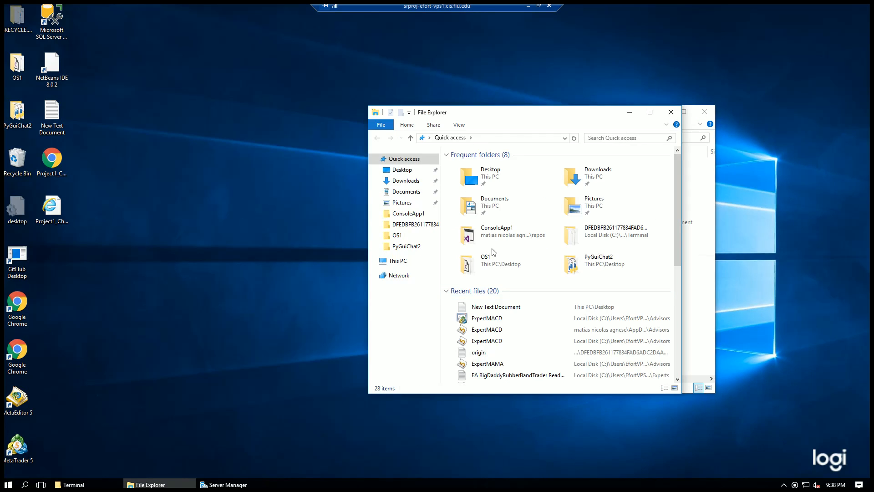
Step: Browse to the .ssh folder of the Azure Devops Agent account under C:\Users on vps1
click(397, 260)
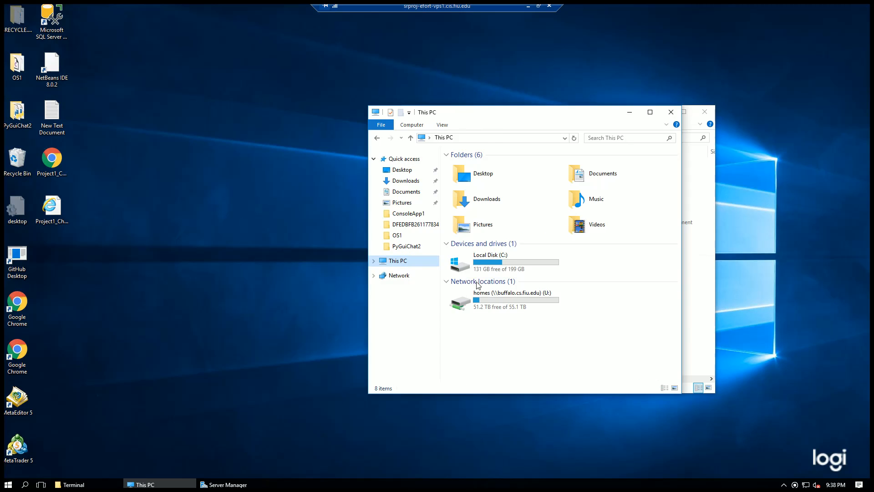
double_click(487, 262)
double_click(470, 262)
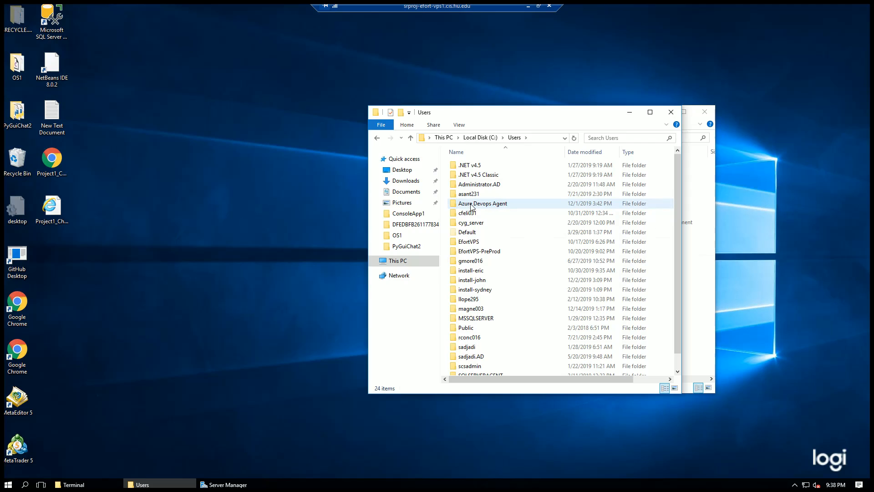
double_click(471, 206)
click(441, 255)
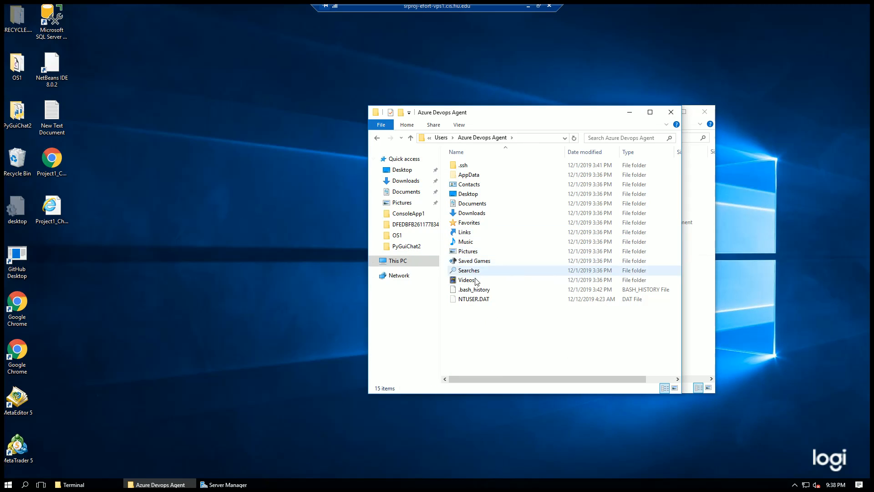
double_click(463, 165)
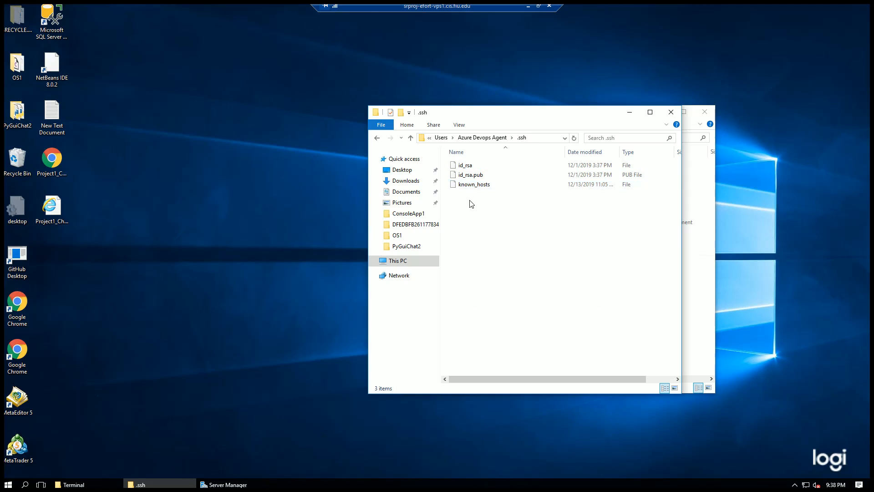
Step: View the id_rsa.pub public key file in Notepad and close it
double_click(476, 177)
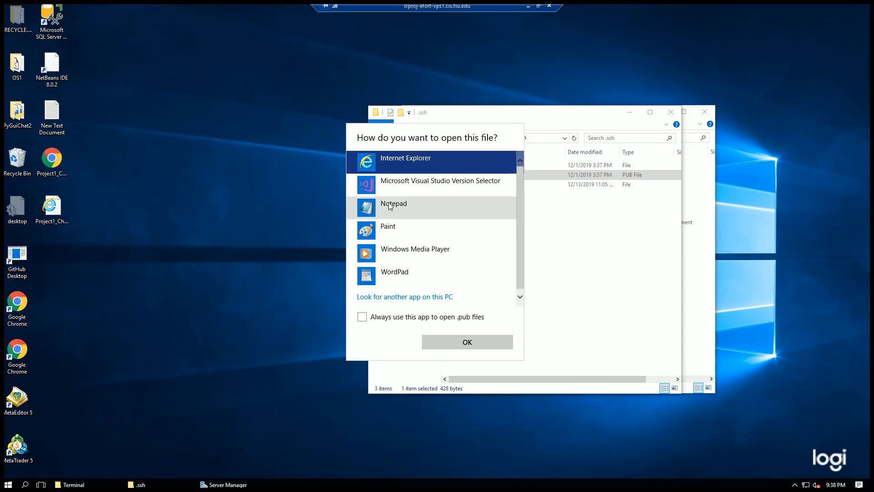
double_click(391, 206)
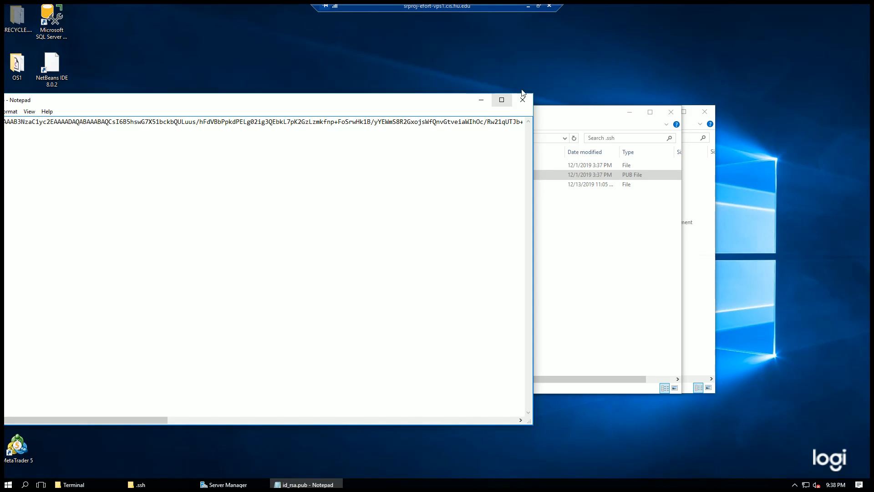
click(531, 100)
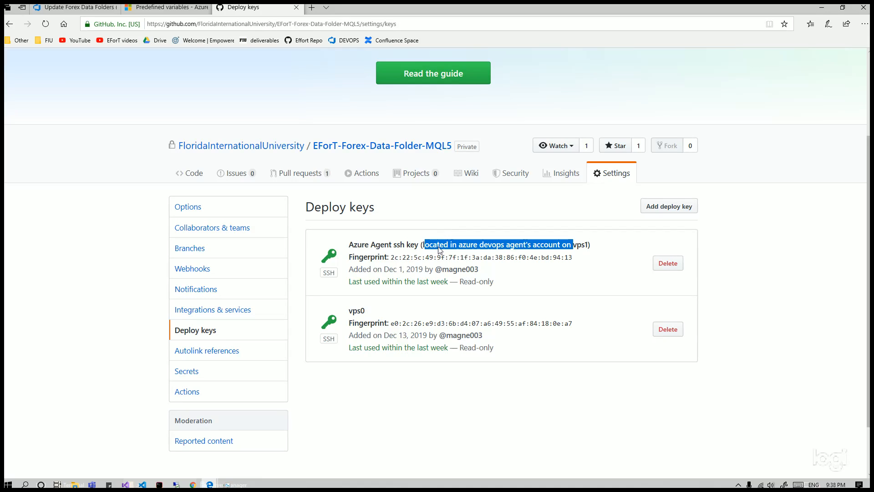
Step: Switch to GitHub and show the empty Title and Key fields of the repository's form for adding a deploy key
click(687, 412)
click(667, 214)
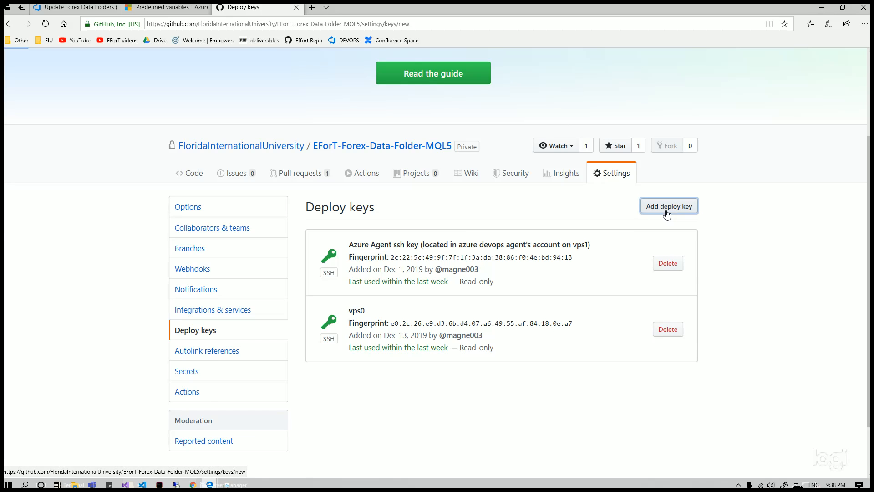
scroll(336, 319, down, 3)
click(340, 238)
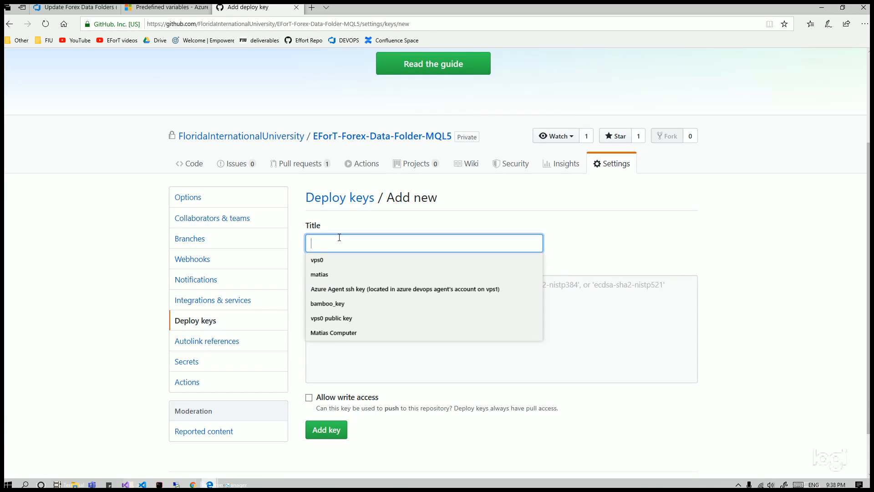
click(644, 230)
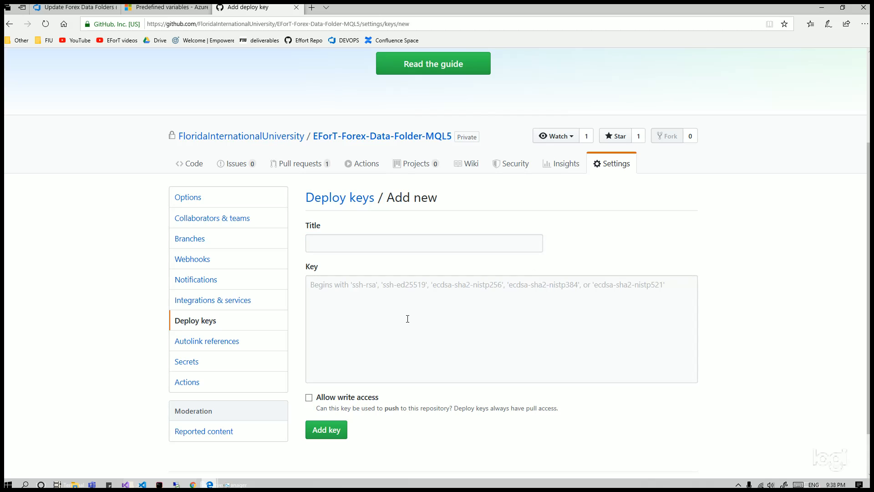
key(alt+Tab)
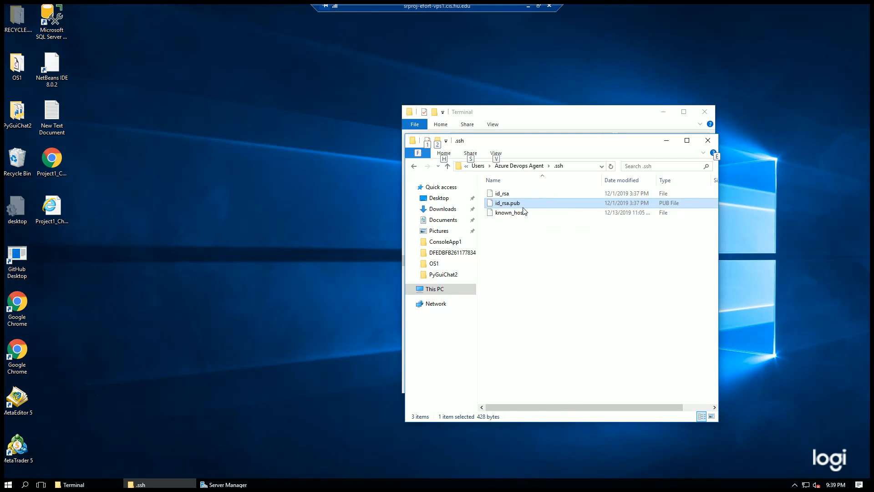
key(alt+Tab)
click(328, 290)
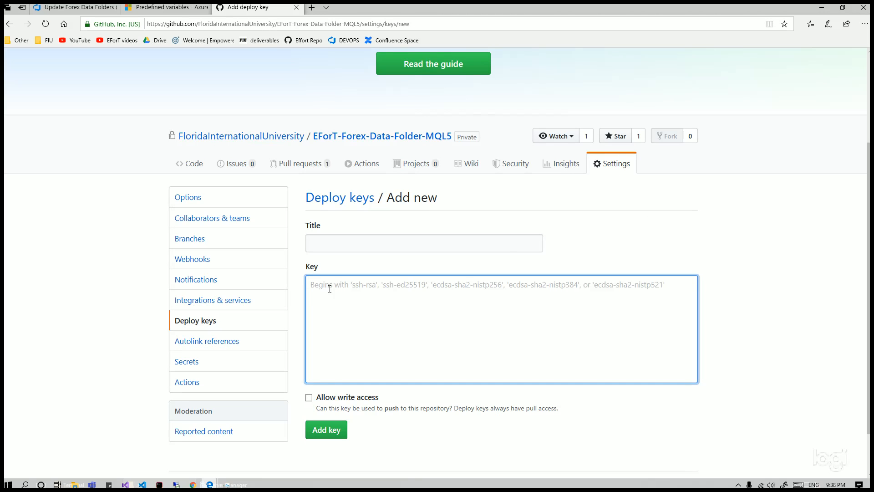
Step: Return to the Deploy keys list and highlight the title of the Azure Agent ssh key
click(9, 24)
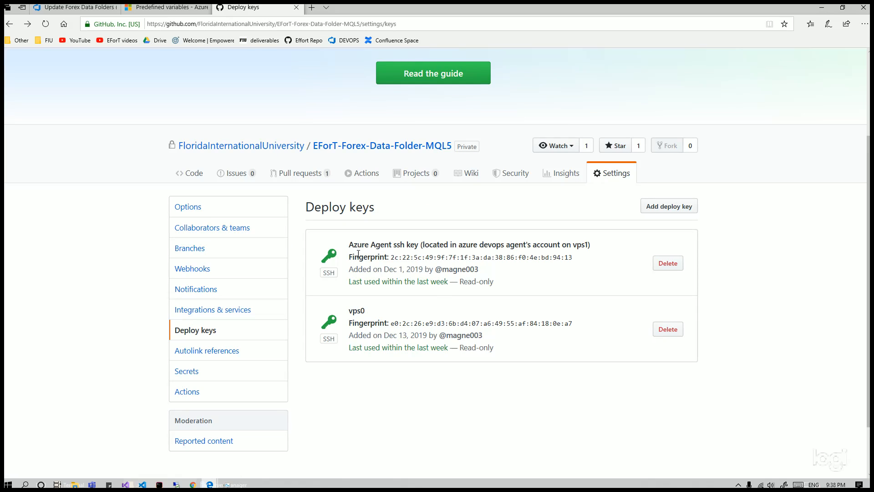
drag(349, 246, 580, 251)
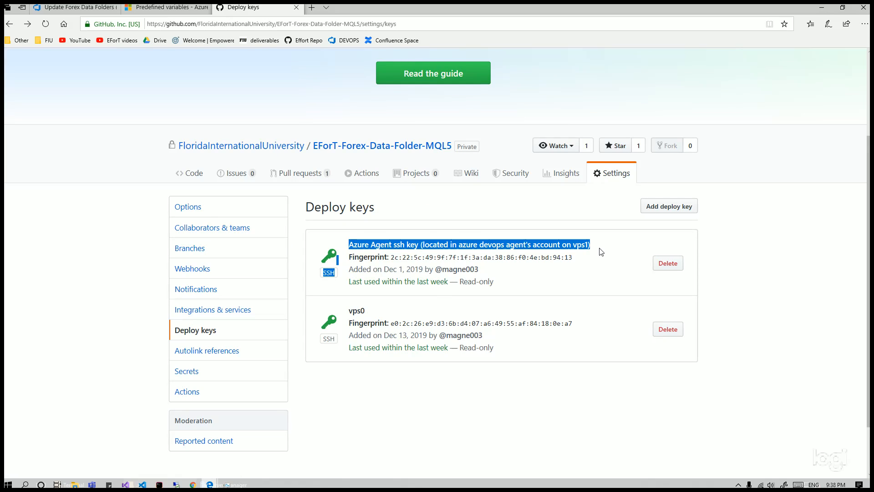
click(591, 263)
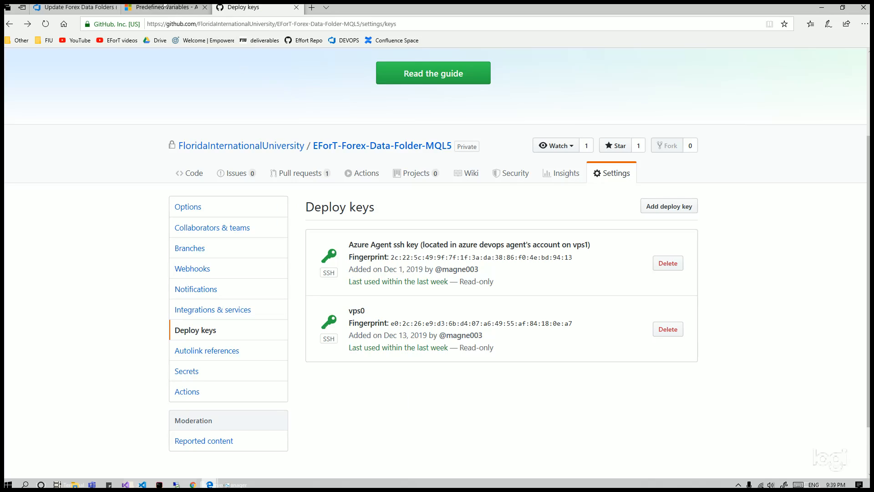
Step: Switch to the Azure DevOps release pipeline and point out the Known Hosts Entry of VPS0's Install SSH key task
click(87, 6)
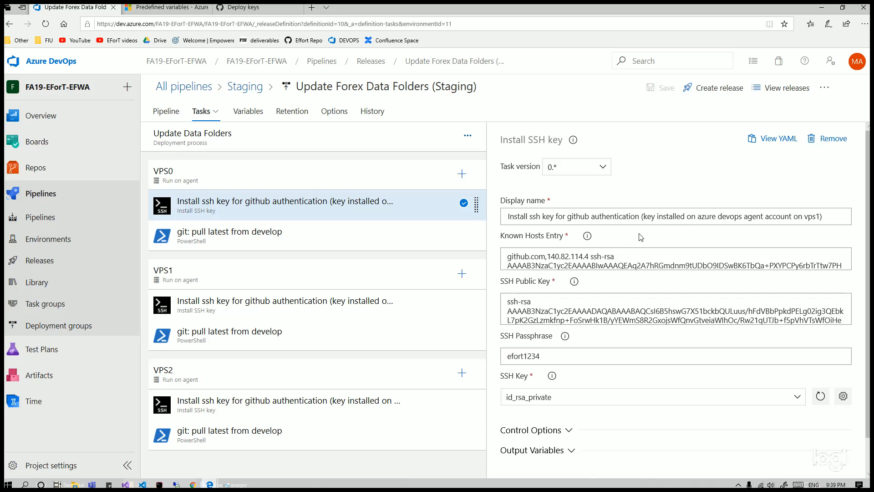
click(515, 256)
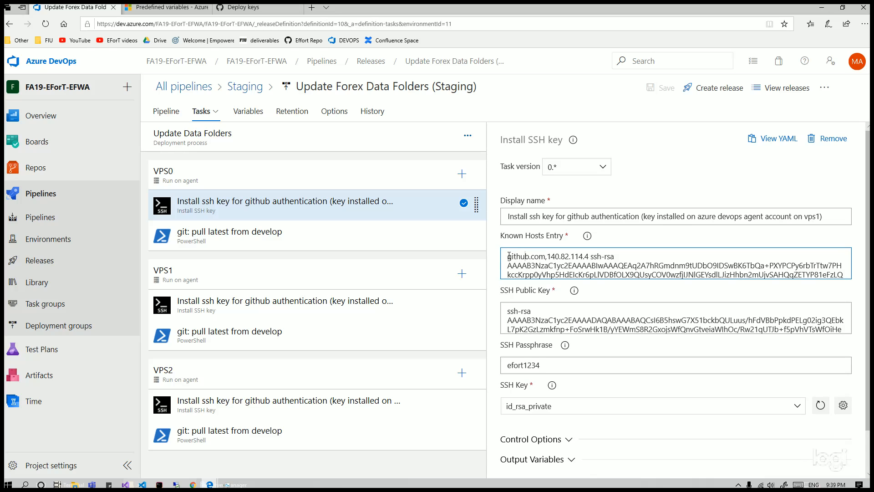
drag(508, 257, 583, 257)
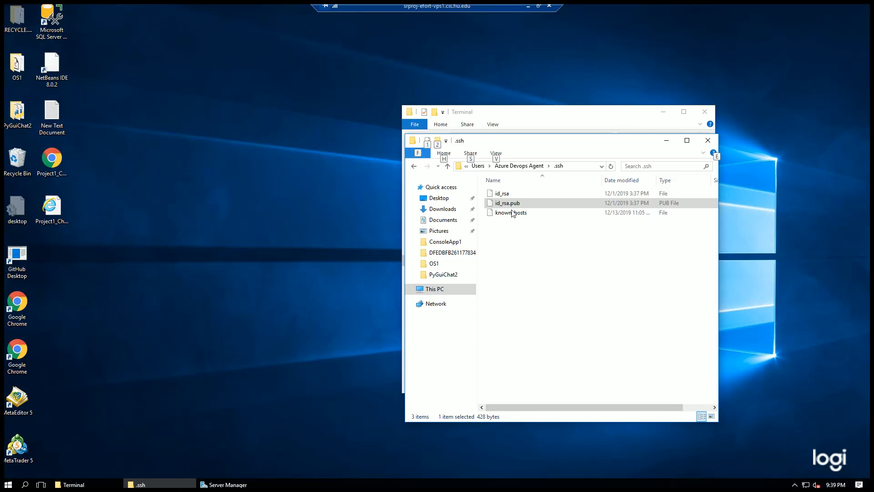
Step: View the known_hosts file from vps1's .ssh folder in Notepad and close it
double_click(515, 211)
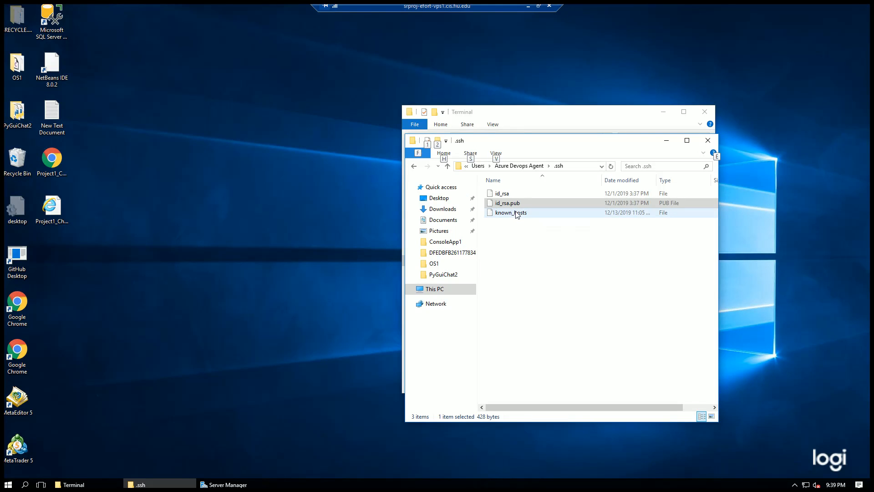
double_click(390, 204)
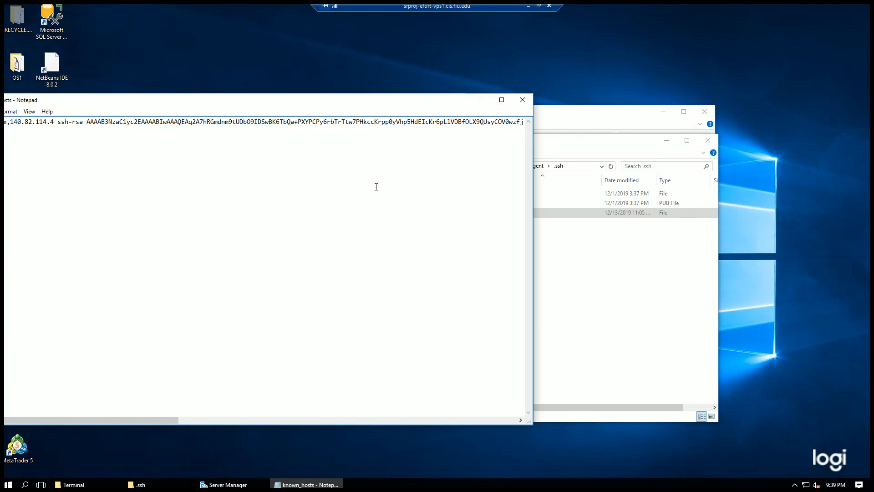
drag(166, 420, 68, 384)
click(522, 101)
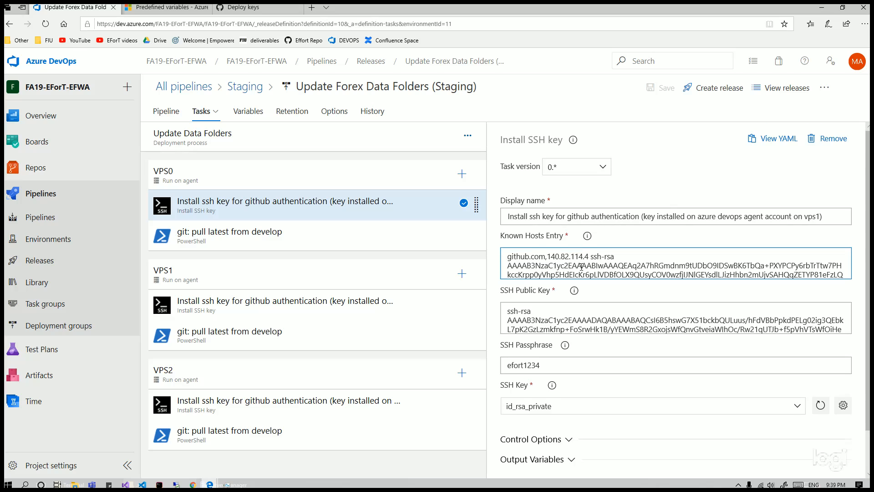
Step: Review the SSH public key, passphrase and SSH Key options of VPS0's Install SSH key task, keeping id_rsa_private selected
scroll(582, 267, down, 1)
click(536, 273)
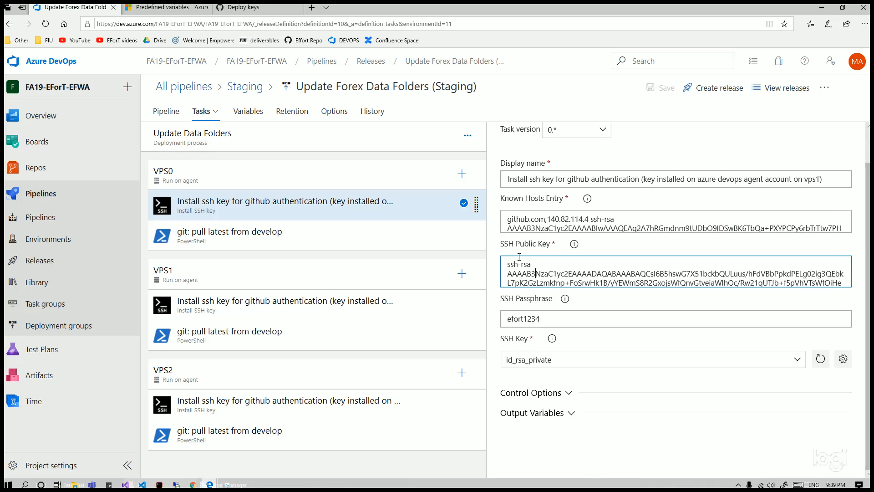
drag(507, 262, 599, 300)
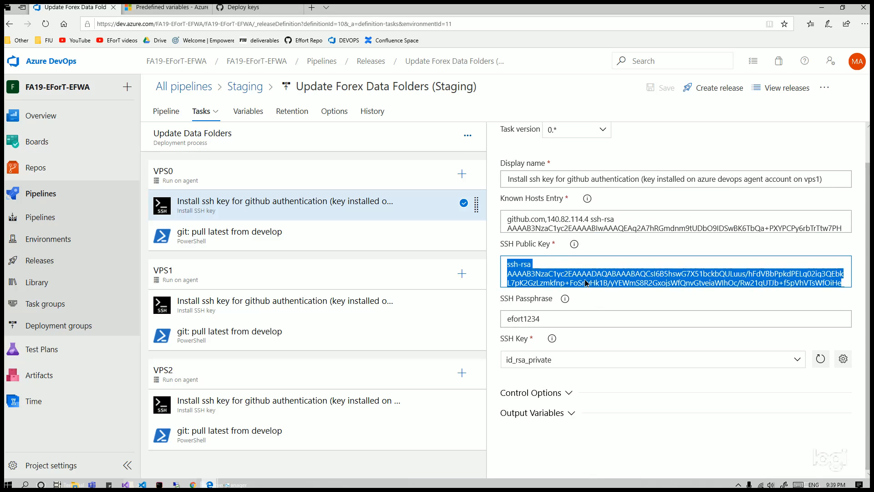
click(585, 283)
double_click(553, 316)
click(544, 320)
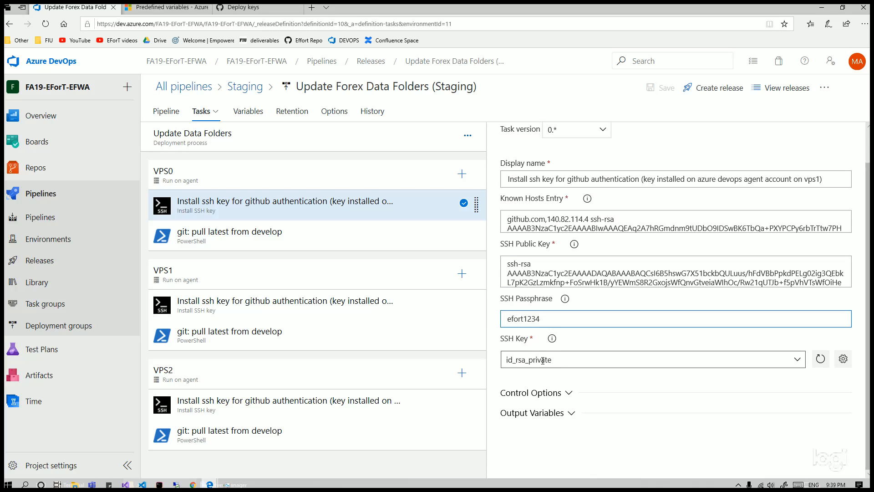
click(769, 361)
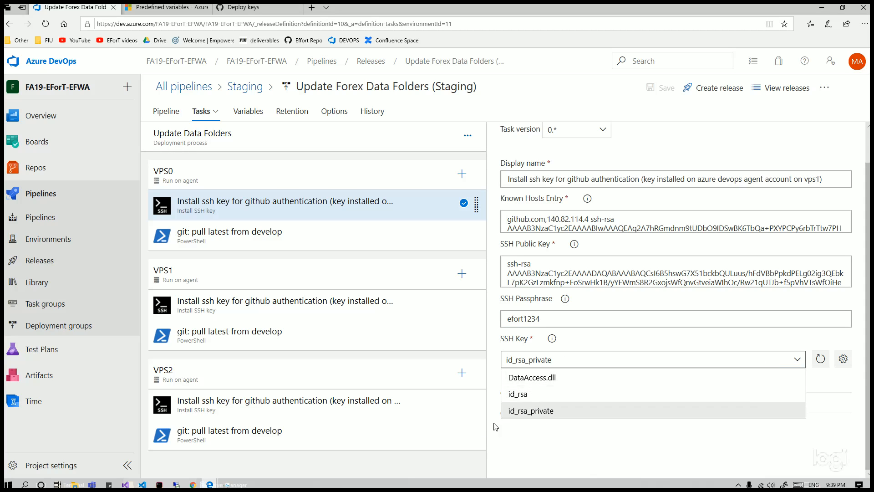
click(546, 412)
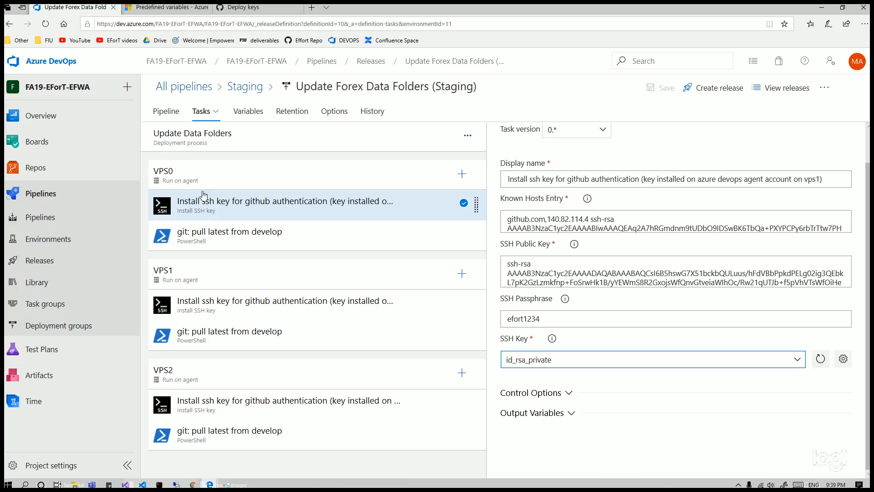
Step: Open VPS0's git: pull latest from develop task and bring up the MetaQuotes Terminal folder on vps1, closing the .ssh window
click(210, 235)
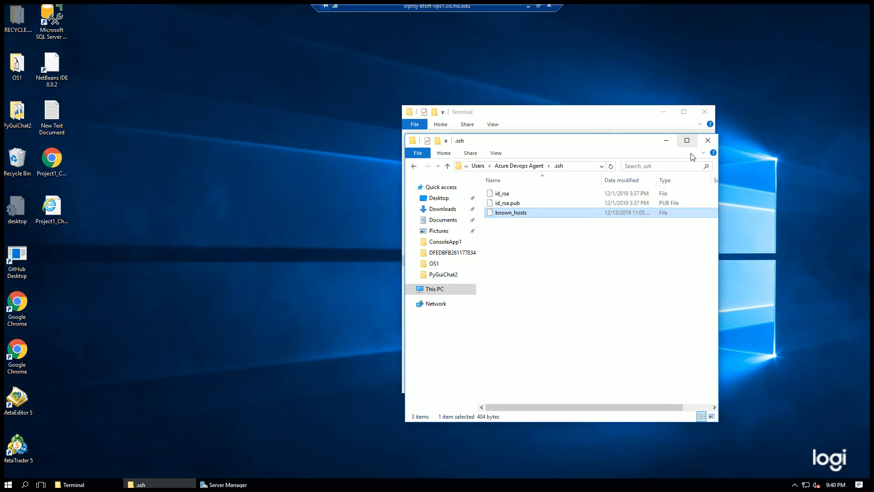
click(707, 113)
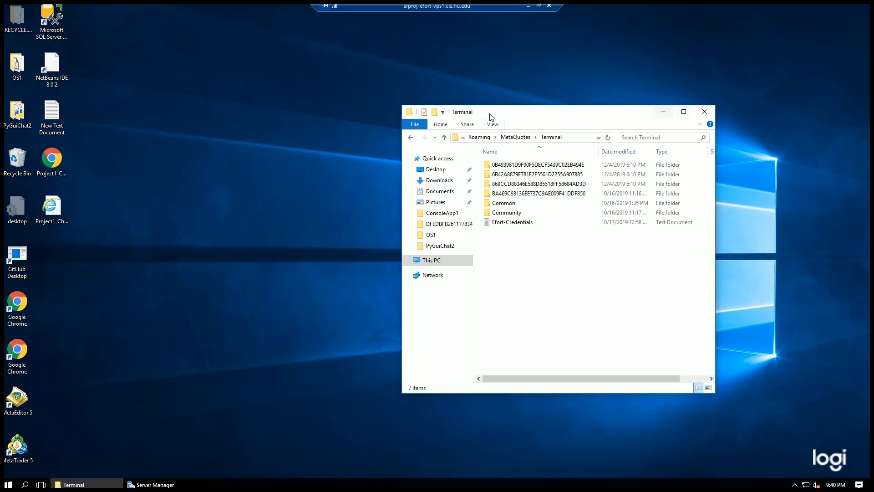
drag(538, 113, 472, 107)
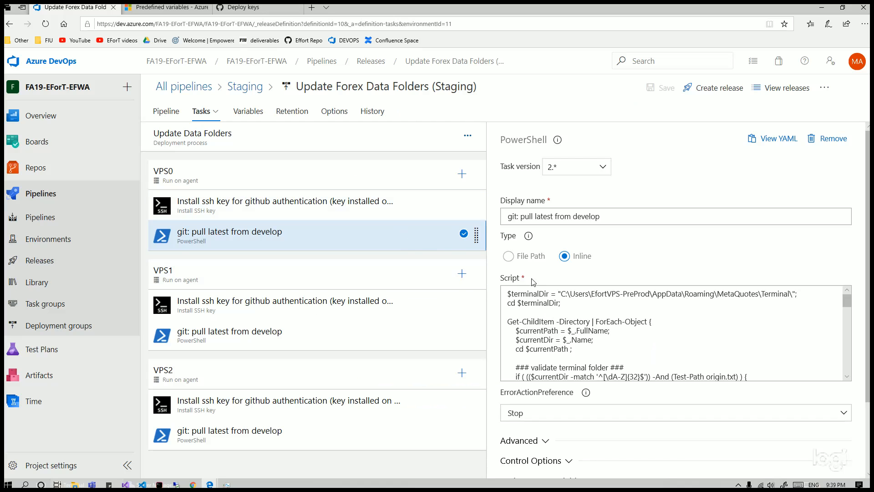
Step: Examine the inline PowerShell script of VPS0's git: pull latest from develop task, ending back at its $terminalDir line
scroll(569, 319, down, 10)
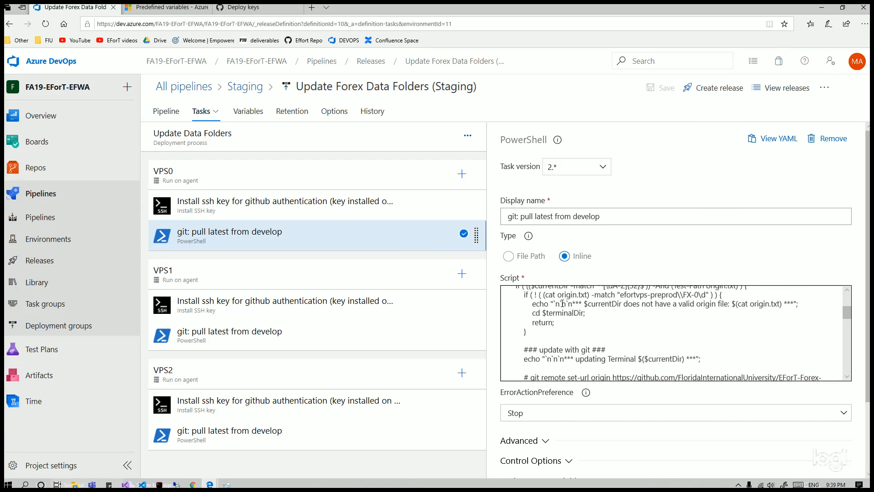
scroll(591, 249, up, 5)
scroll(590, 249, up, 5)
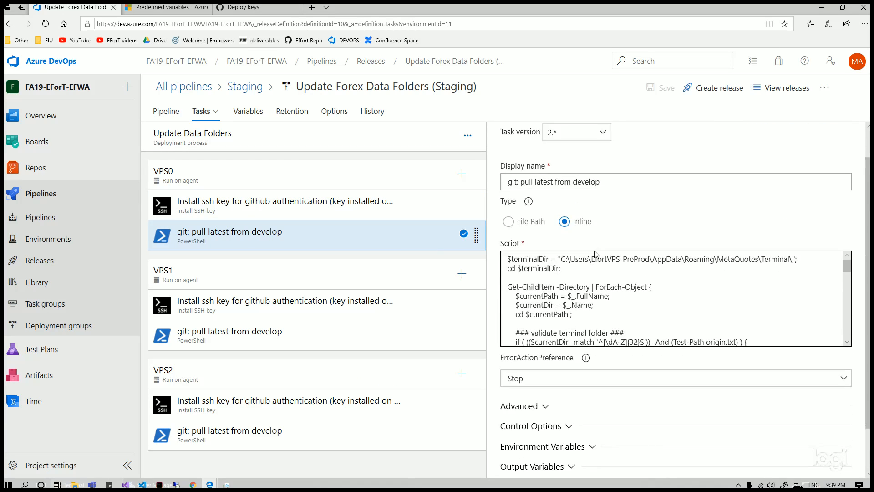
scroll(590, 248, down, 5)
scroll(591, 257, up, 8)
scroll(609, 307, down, 4)
scroll(601, 314, up, 5)
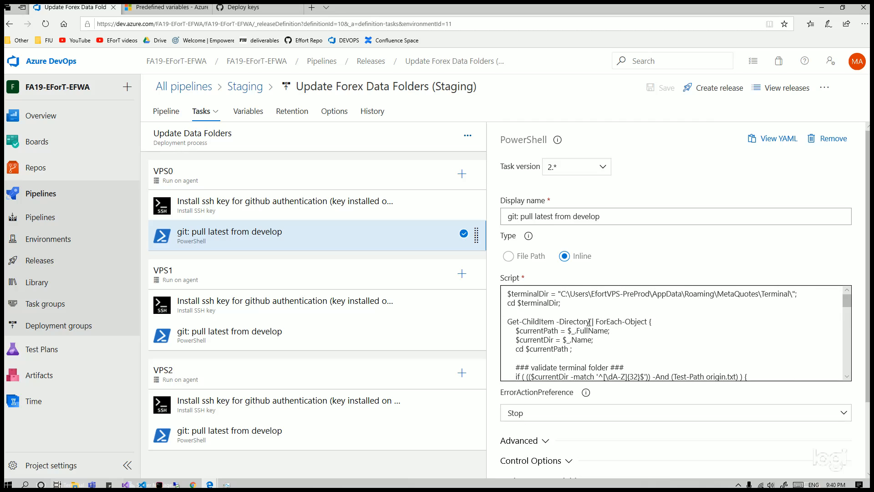
Step: Switch to vps1, open the 6B42A8879E781E2E5501D2255A907885 terminal folder, and view its origin file in Notepad before closing the file
key(alt+Tab)
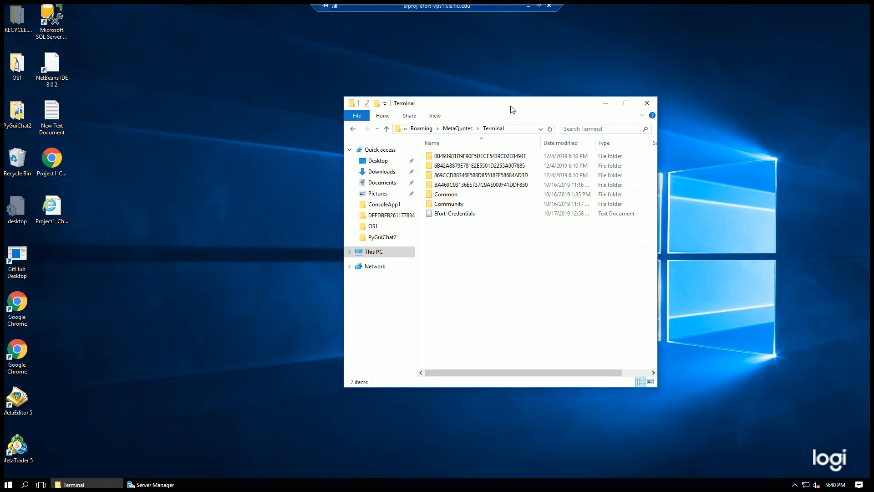
drag(513, 110, 458, 102)
double_click(384, 160)
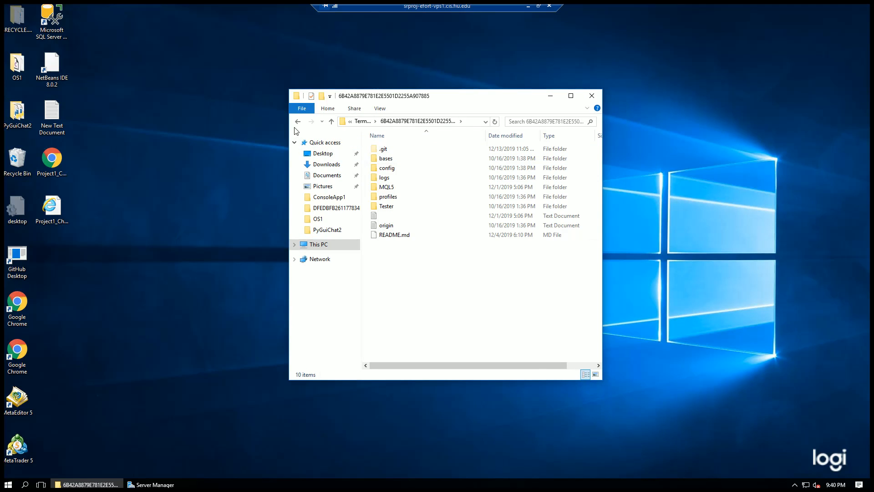
double_click(397, 224)
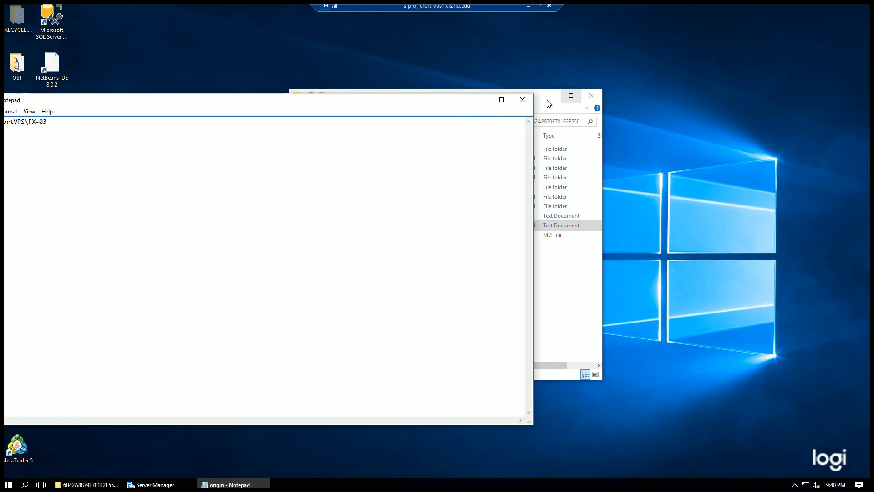
drag(329, 100, 572, 102)
click(612, 102)
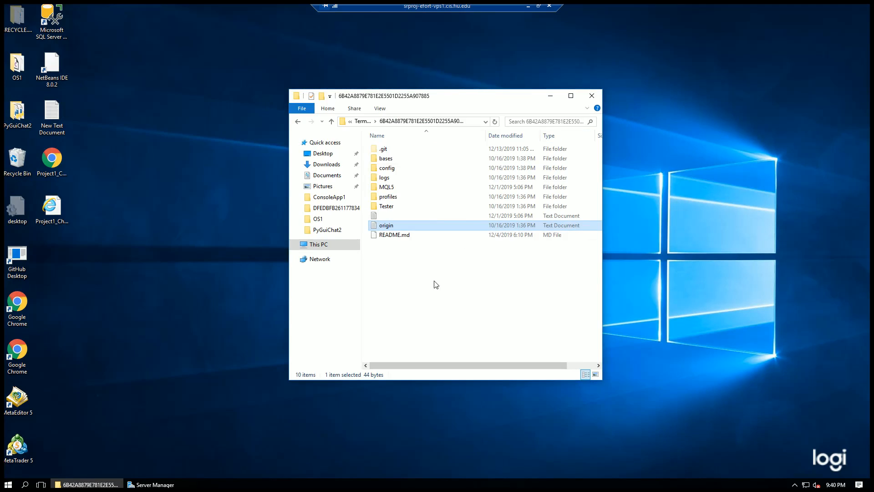
Step: Open Git Bash in the 6B42A8879E781E2E5501D2255A907885 folder and place its window over the folder window
right_click(434, 282)
click(370, 384)
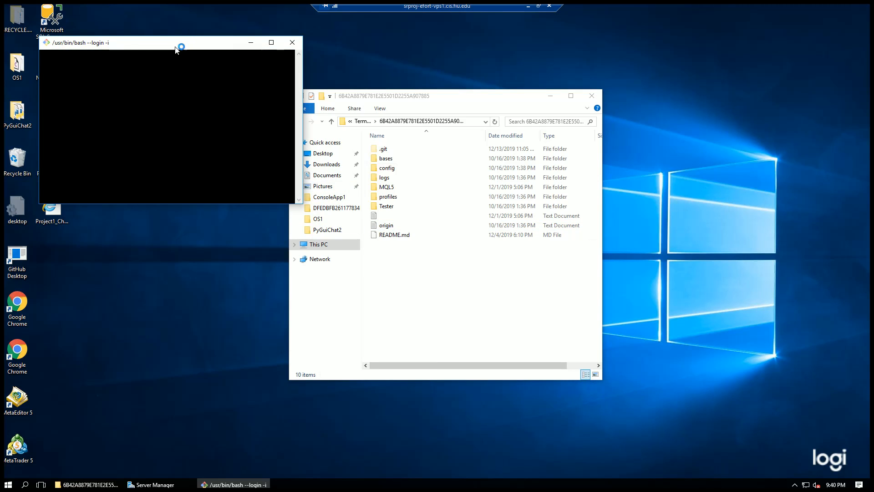
drag(177, 43, 500, 161)
triple_click(410, 227)
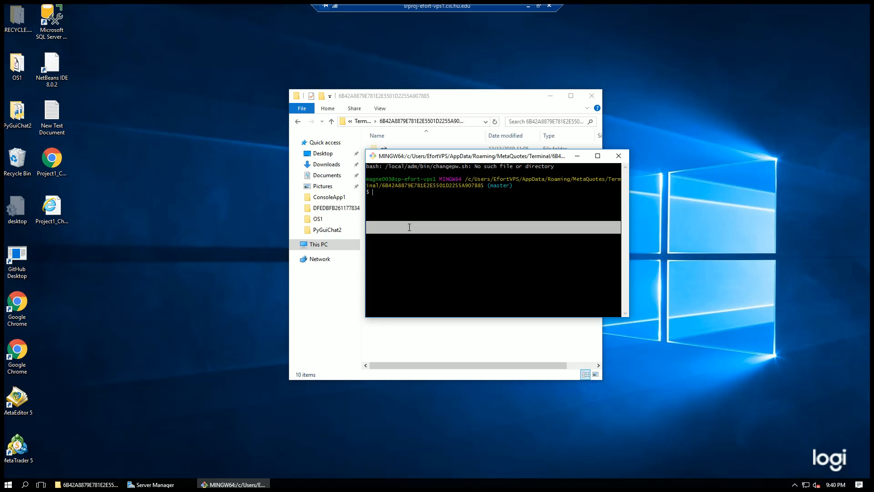
Step: Run git fetch and git pull in the terminal folder, entering the SSH key passphrase for each command
text(git)
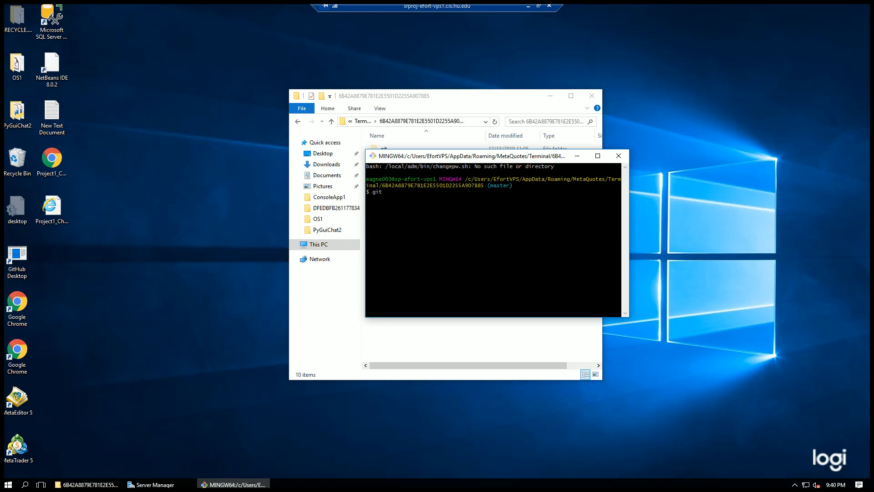
key(BackSpace)
key(BackSpace)
key(BackSpace)
key(Return)
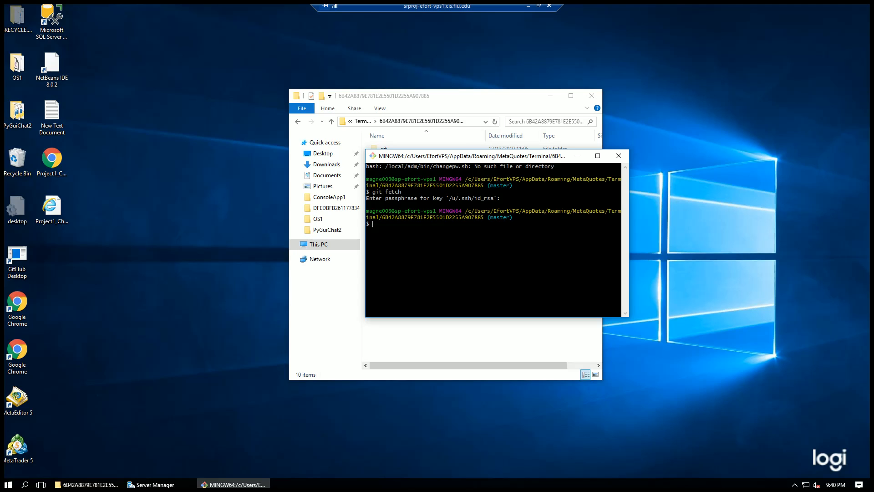
text(git pull)
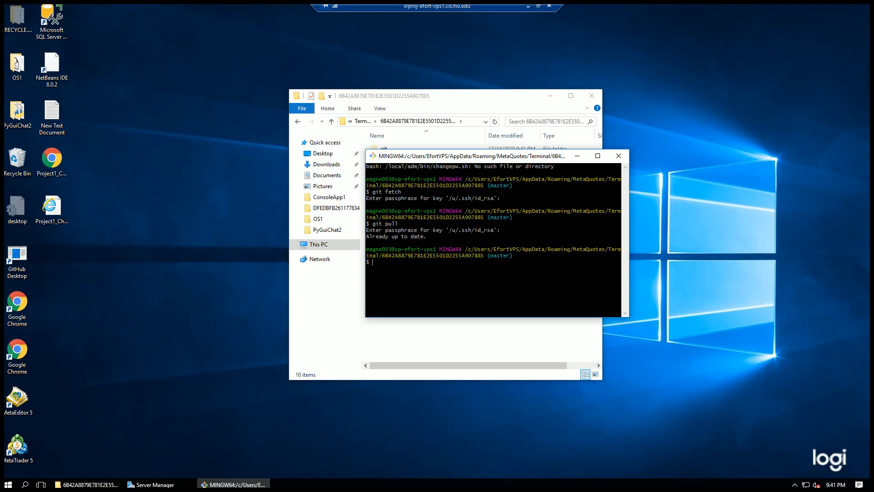
Step: Switch back to Azure DevOps and examine the script's terminal folder validation and git update sections
key(alt+Tab)
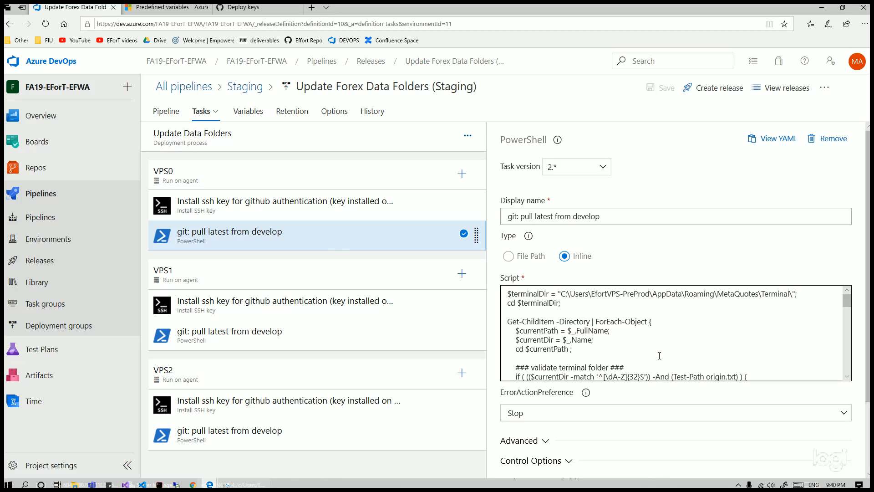
scroll(645, 352, down, 10)
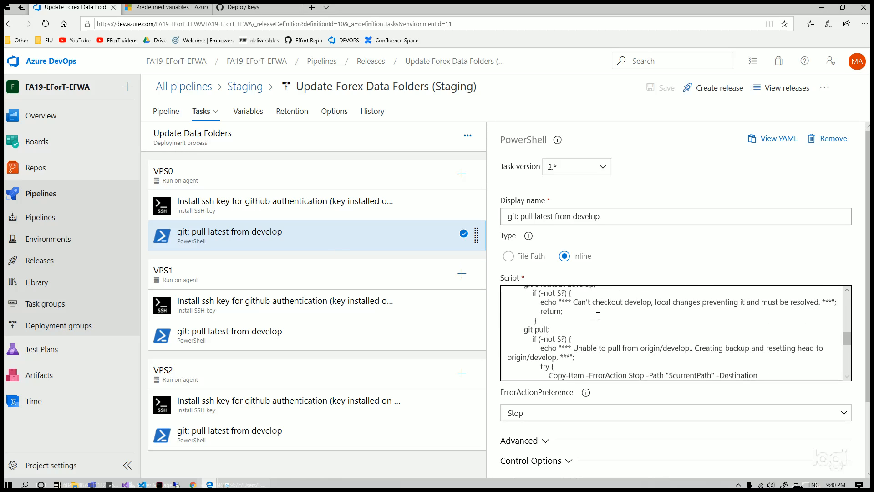
scroll(600, 310, up, 5)
scroll(592, 312, down, 5)
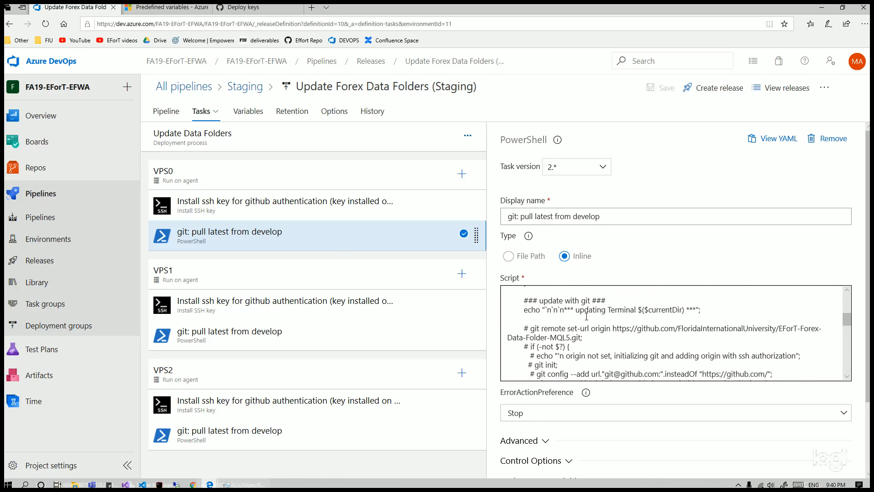
scroll(588, 313, up, 3)
scroll(588, 313, down, 3)
scroll(533, 320, up, 2)
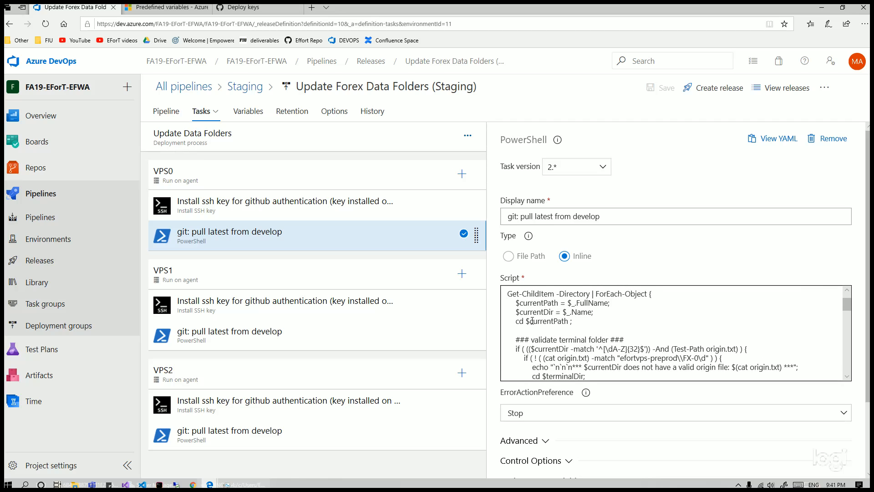
scroll(524, 328, down, 2)
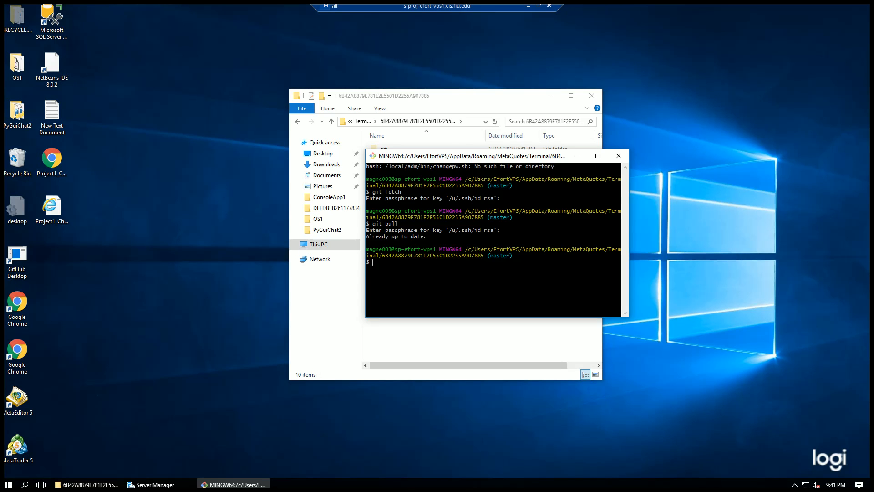
Step: Return to the MetaQuotes Terminal folder on vps1 and point out its Common and Community subfolders
drag(450, 95, 454, 94)
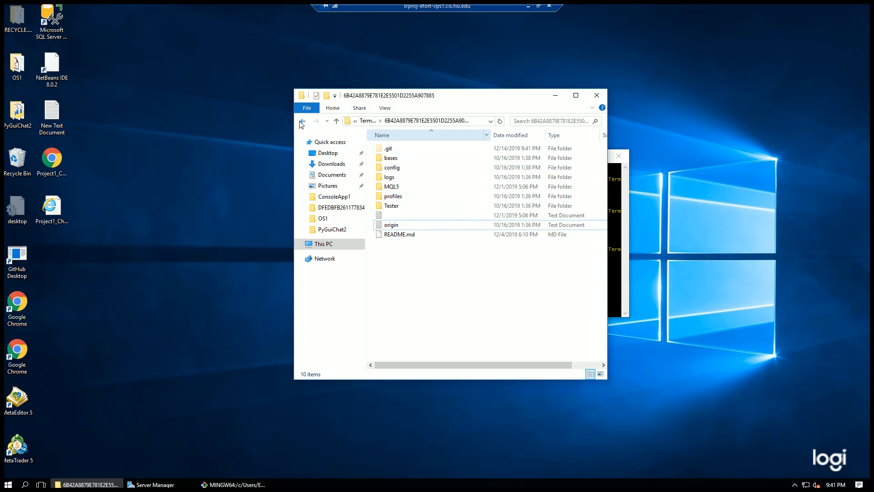
click(302, 121)
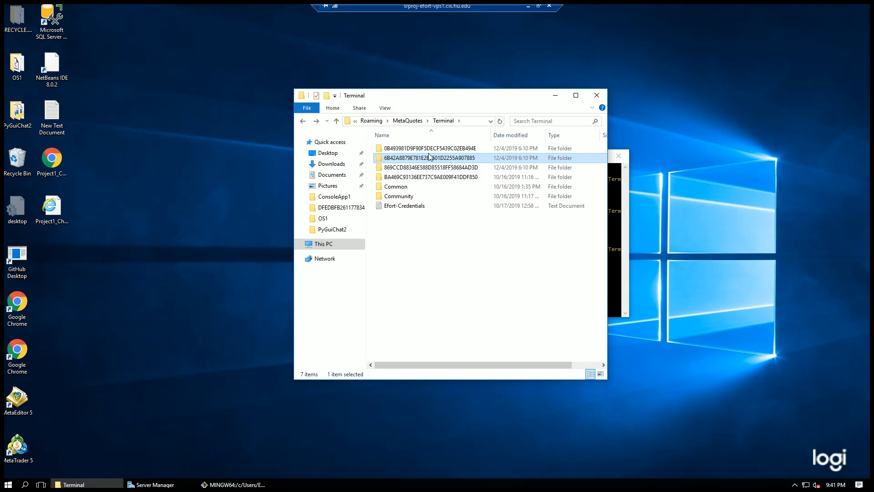
click(405, 187)
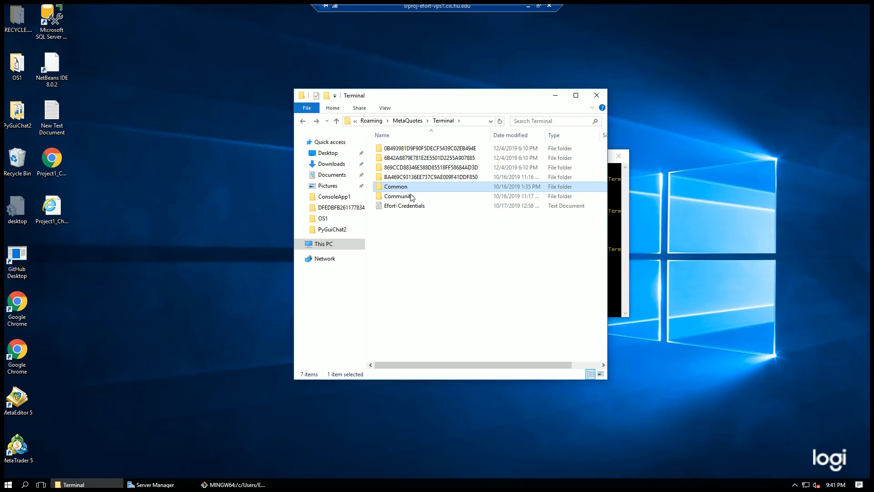
click(380, 198)
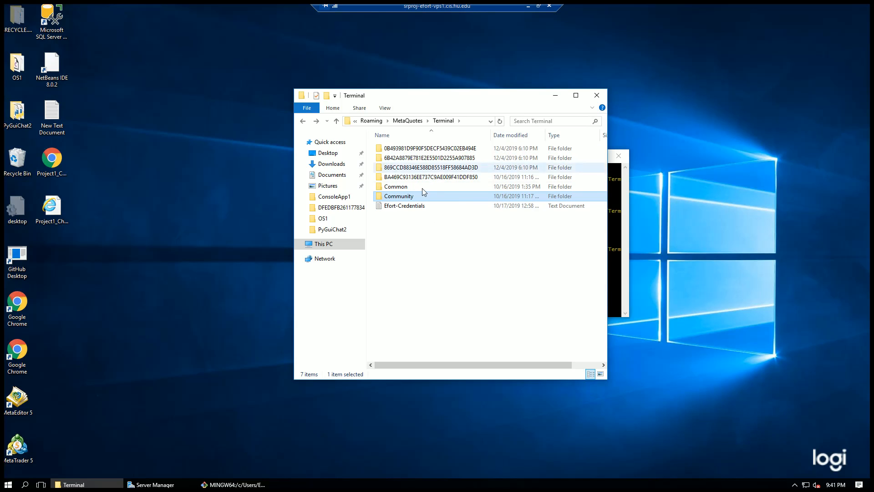
click(412, 261)
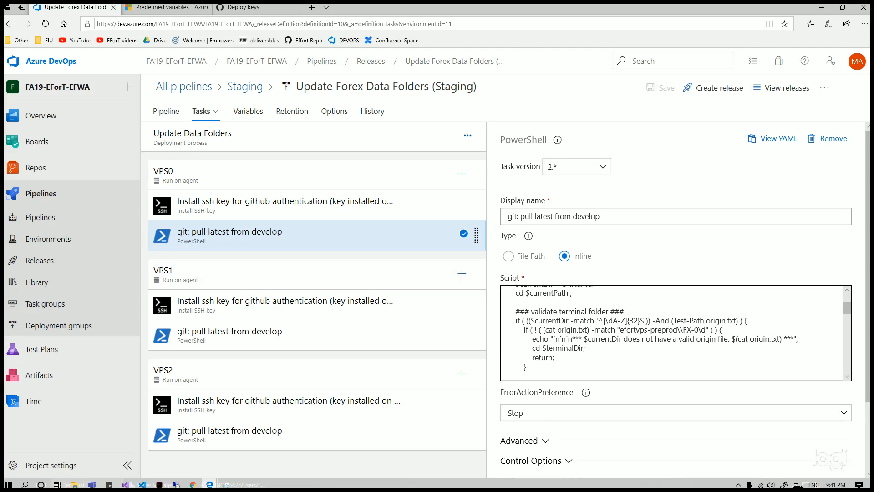
Step: View the path in the origin file of vps1's 0B493981D9F90F5DECF5439C02EB494E folder, close the file, and return to the Terminal folder
scroll(571, 359, up, 2)
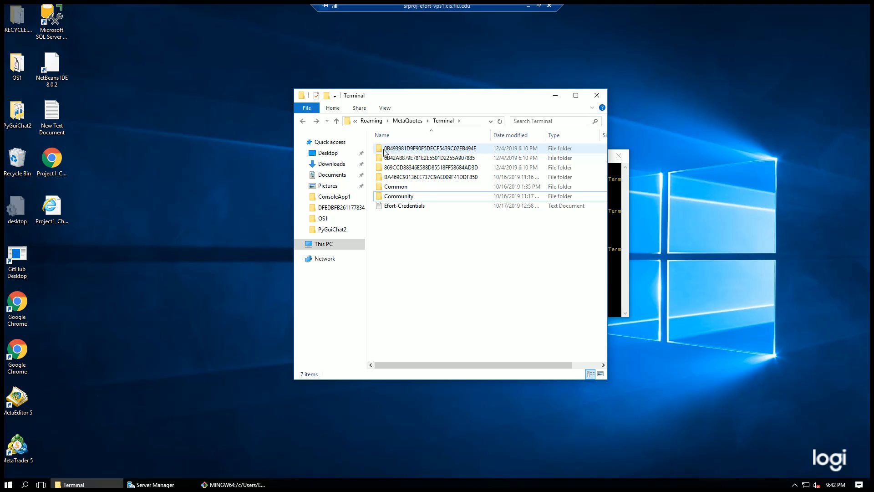
double_click(421, 149)
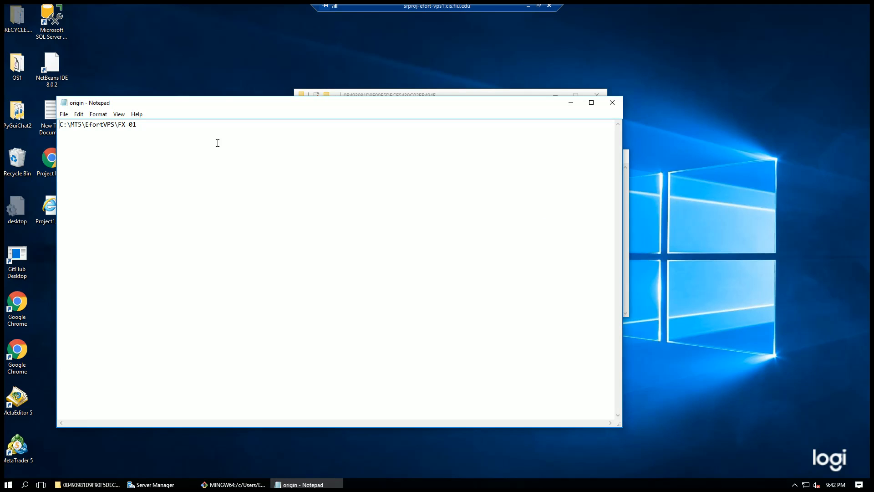
drag(138, 125, 60, 125)
click(170, 133)
key(ctrl+a)
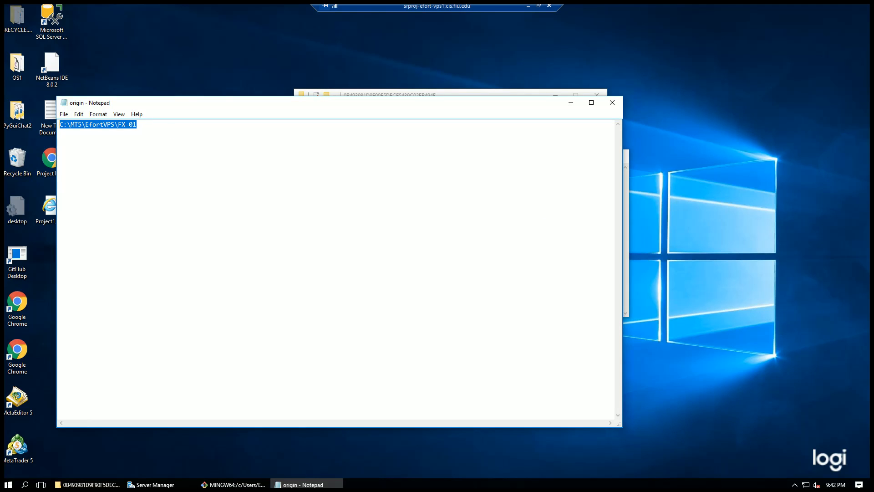
drag(360, 100, 514, 136)
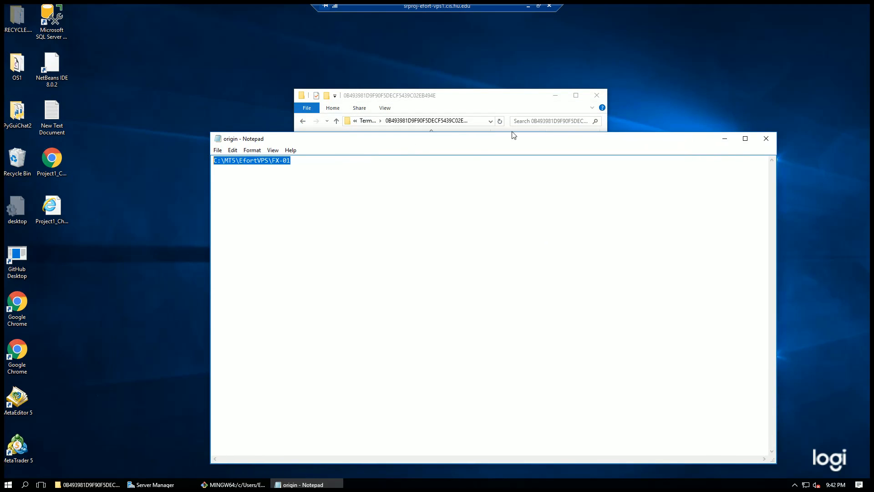
click(766, 138)
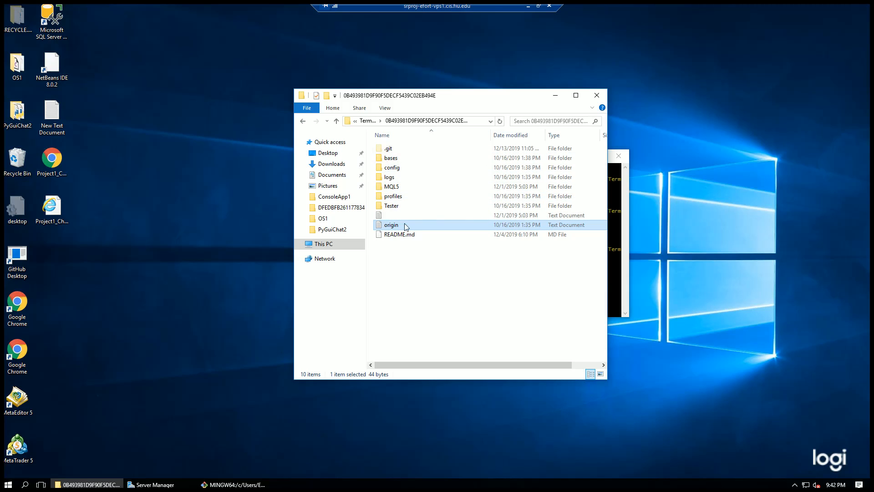
click(303, 120)
Step: Switch back to Azure DevOps and review the script from its directory loop through the git fetch and checkout develop commands
key(alt+Tab)
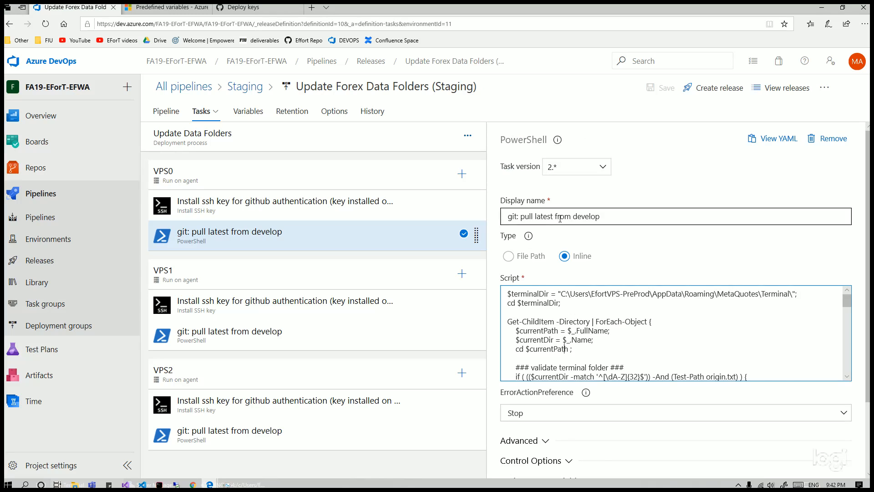
scroll(561, 363, down, 1)
scroll(561, 362, down, 1)
scroll(564, 346, up, 2)
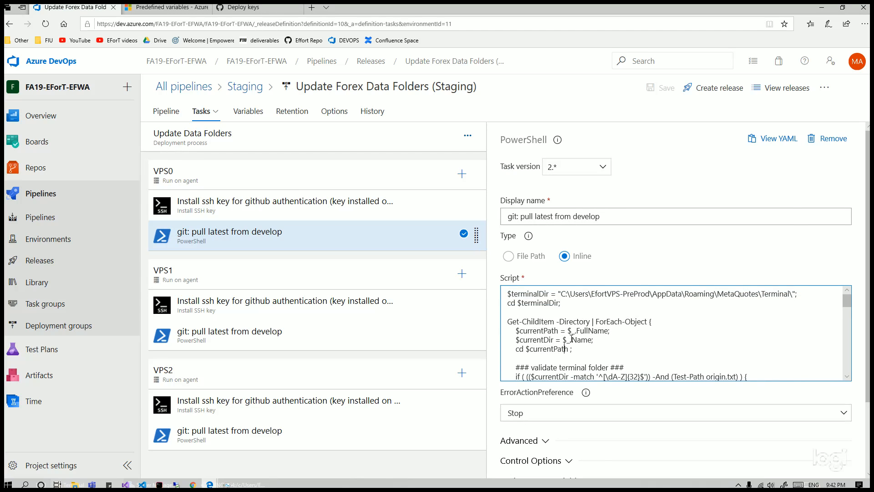
scroll(574, 333, down, 6)
scroll(583, 316, down, 3)
scroll(638, 303, up, 9)
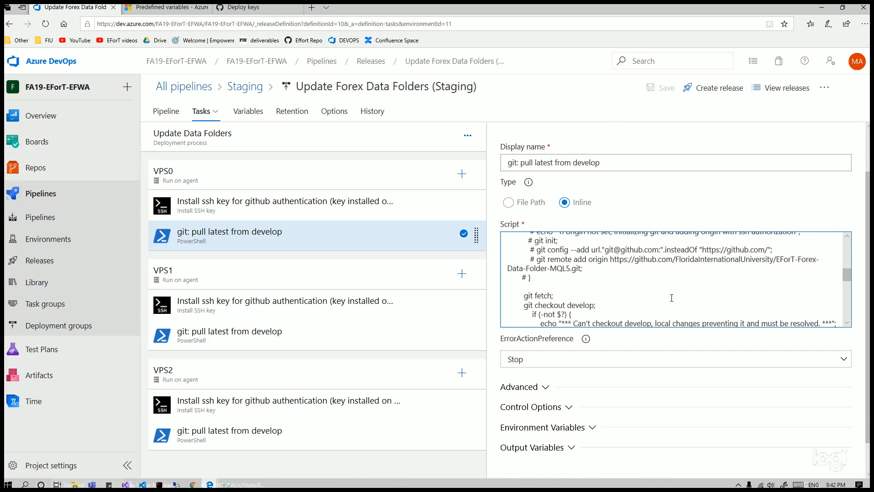
scroll(603, 279, down, 2)
scroll(592, 279, up, 2)
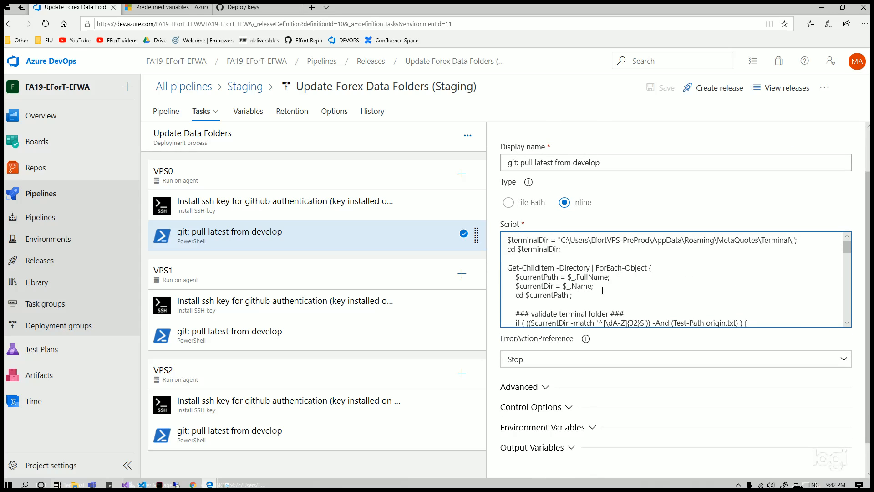
scroll(544, 254, up, 2)
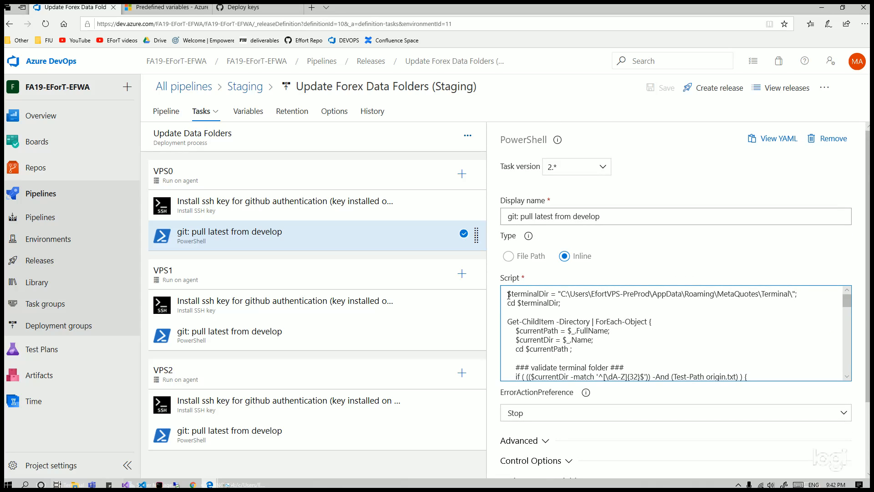
Step: Examine the end of the script, including the MetaEditor compile commands, and review the backup handling on the way back to its start
drag(508, 294, 556, 383)
click(538, 381)
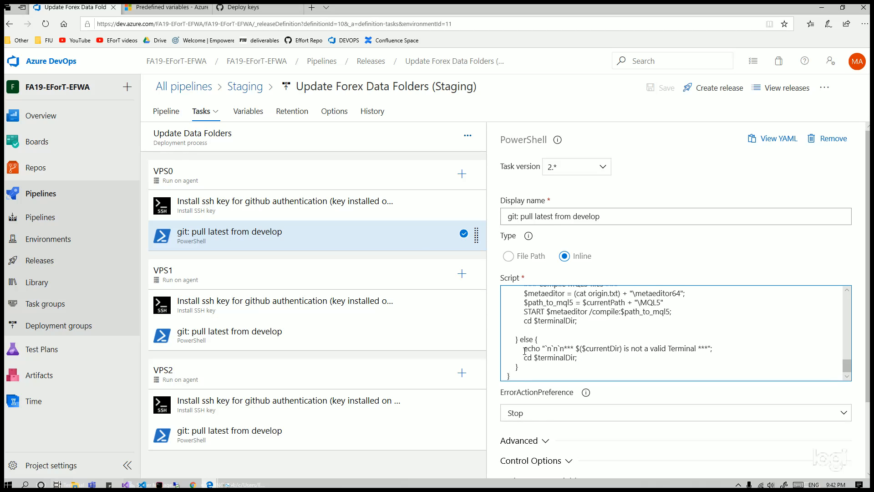
scroll(520, 344, up, 5)
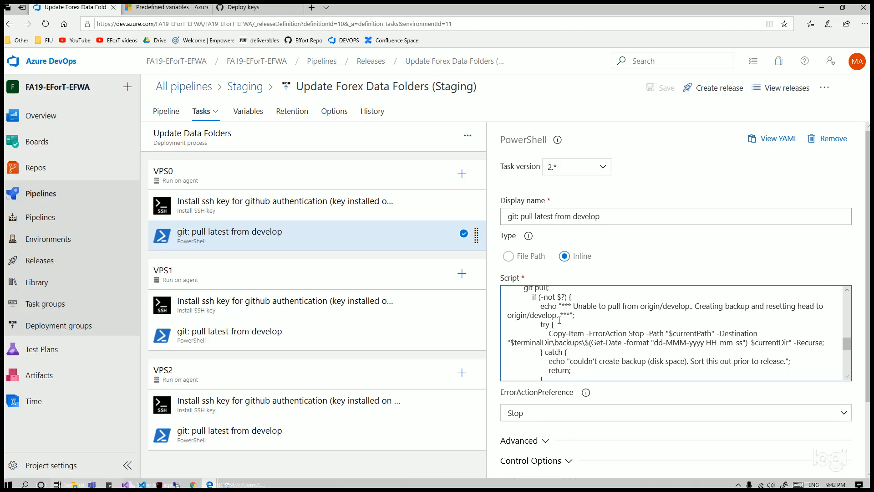
scroll(560, 318, up, 5)
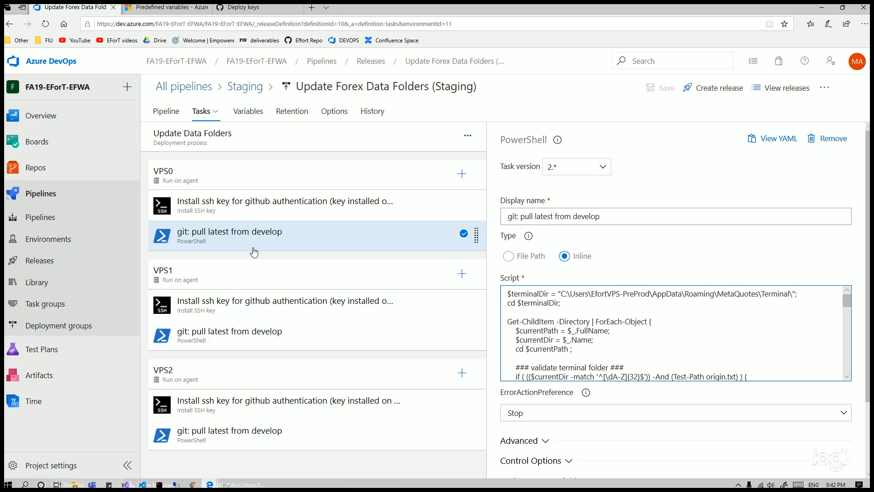
Step: Compare VPS1's git: pull latest from develop task with the VPS0 tasks, ending on VPS0's git: pull latest from develop task
click(205, 333)
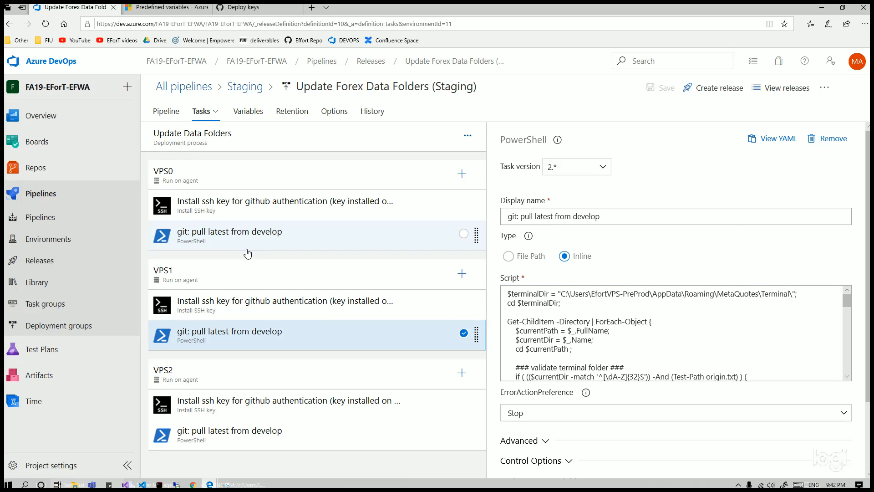
click(268, 212)
click(279, 233)
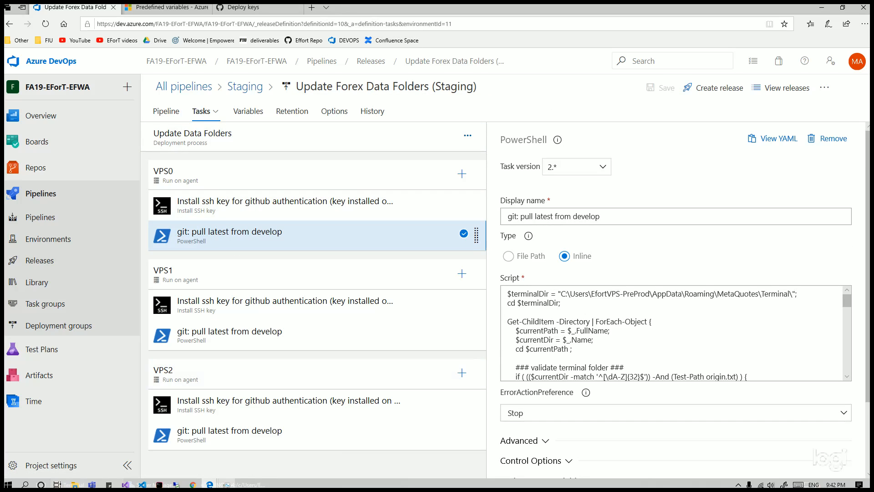
click(226, 484)
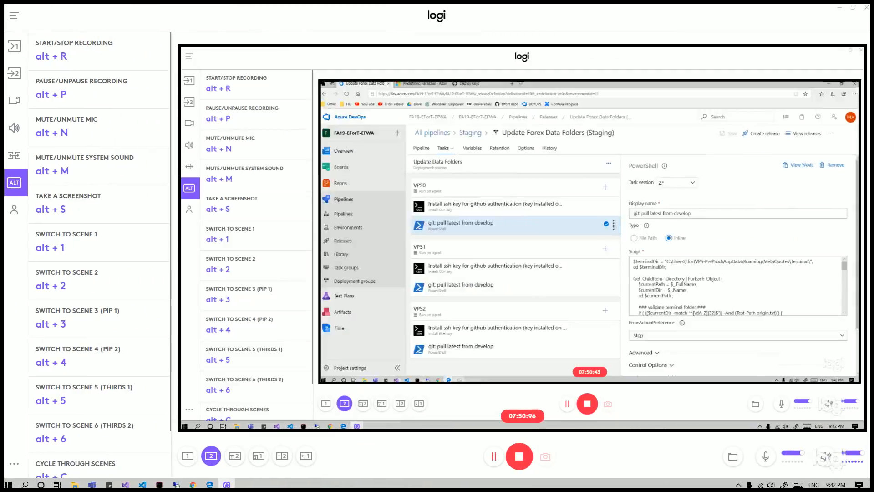